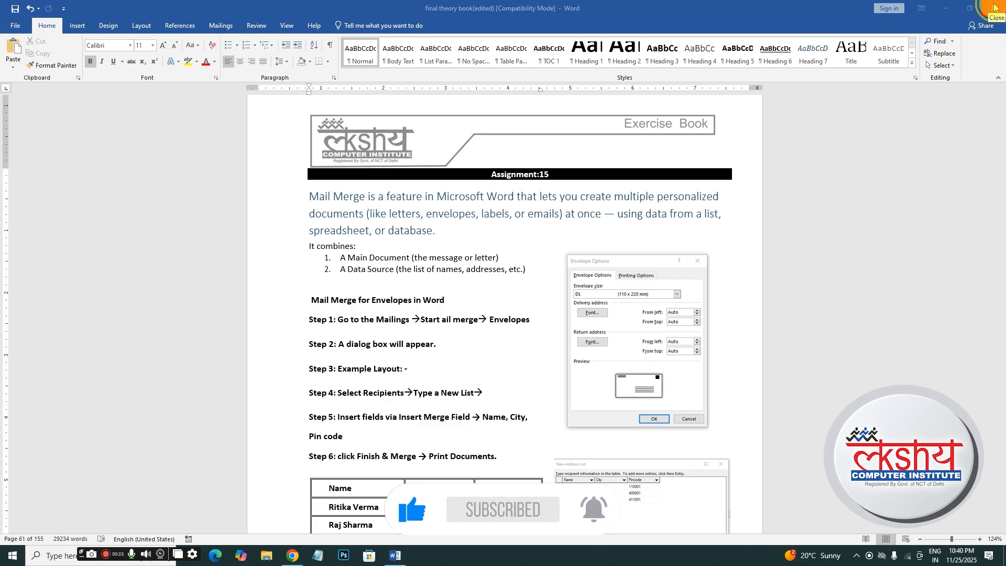
# - Create a new blank document with Ctrl+N and return to the theory book window
pyautogui.click(994, 8)
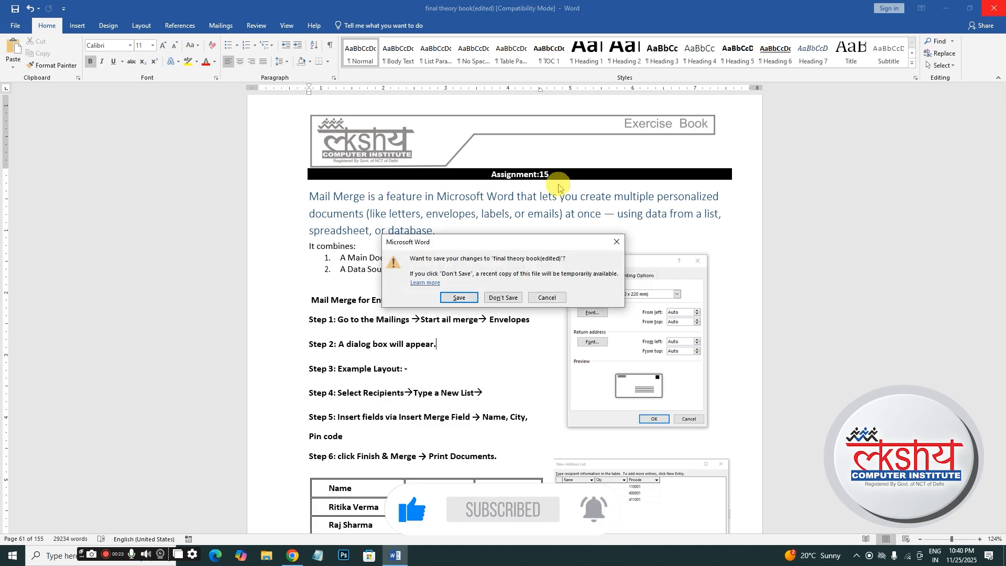
pyautogui.click(617, 238)
pyautogui.click(996, 7)
pyautogui.hotkey('ctrl', 'n')
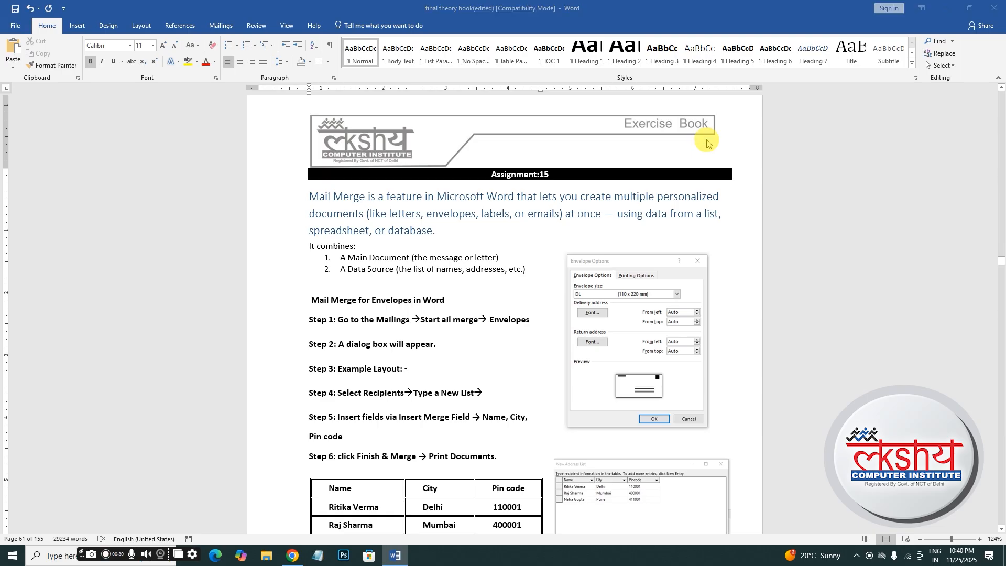
pyautogui.moveTo(397, 561)
pyautogui.click(378, 516)
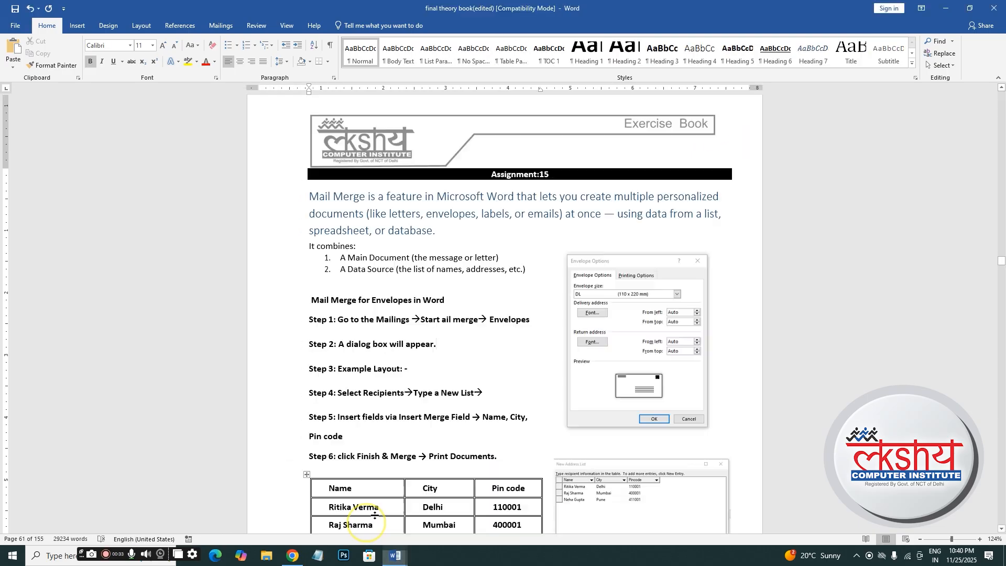
# - Close the theory book and open the Start Mail Merge list on the Mailings ribbon
pyautogui.click(994, 9)
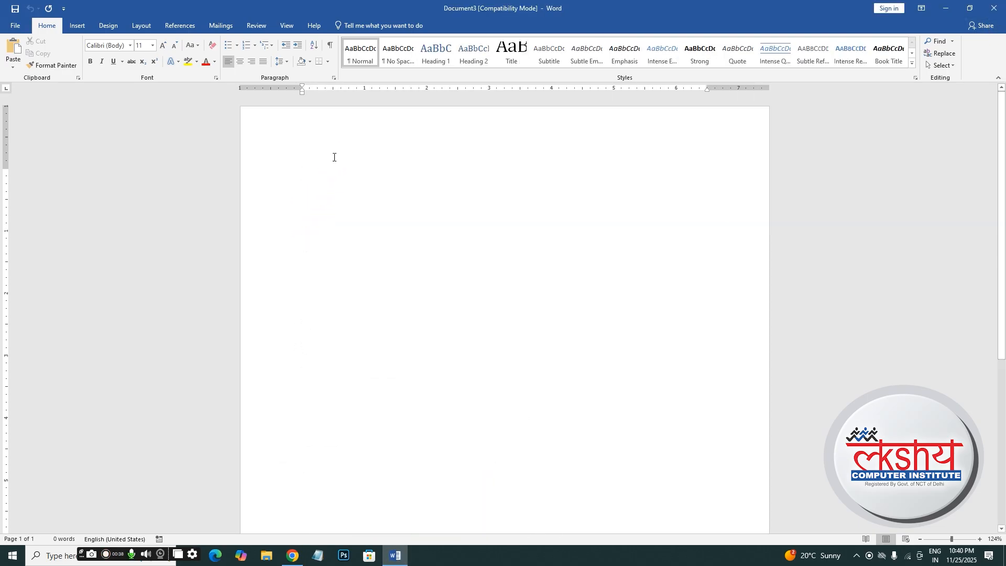
pyautogui.click(228, 26)
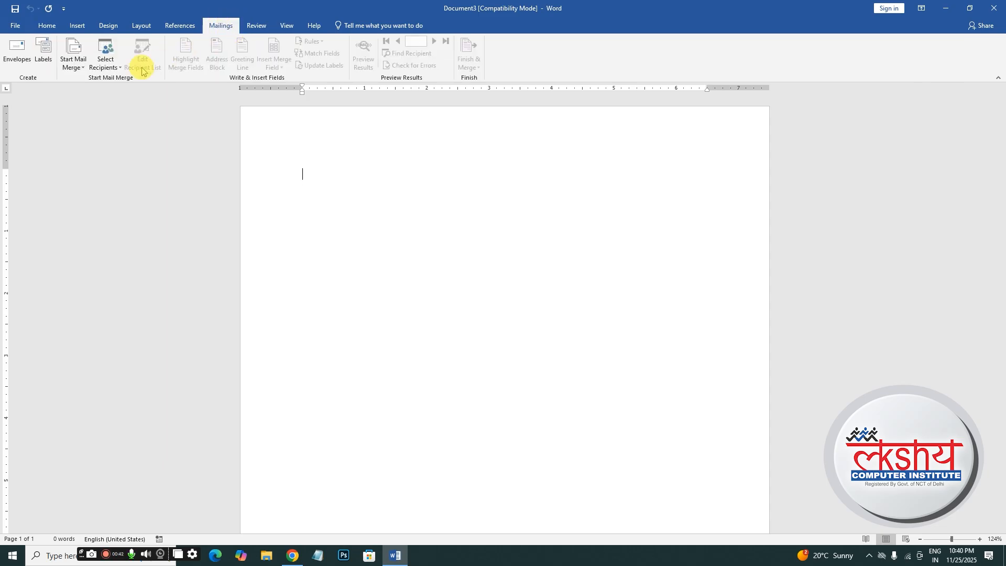
pyautogui.click(81, 72)
pyautogui.click(82, 80)
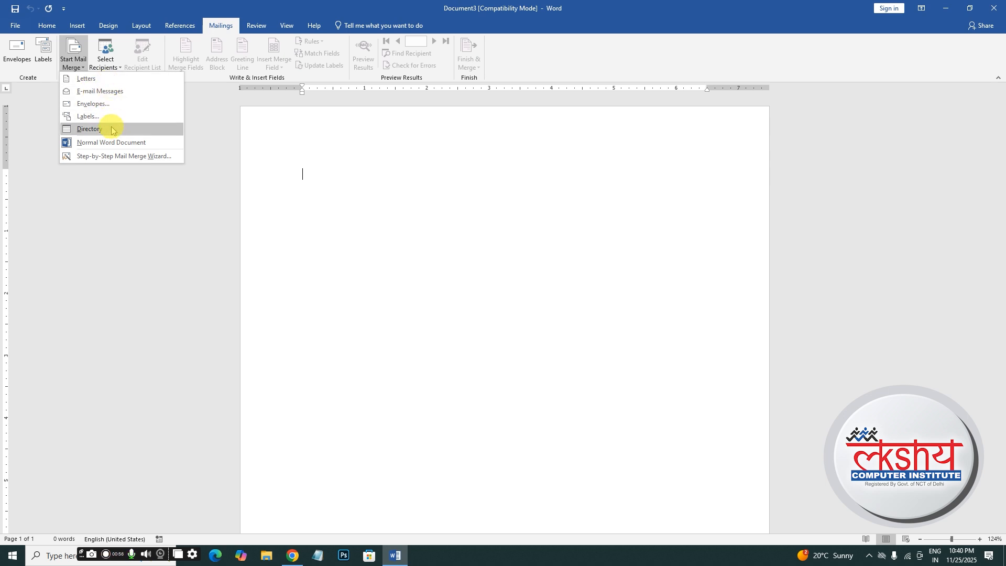
# - Start an Envelopes mail merge with envelope size DL (110 x 220 mm) and confirm
pyautogui.click(85, 107)
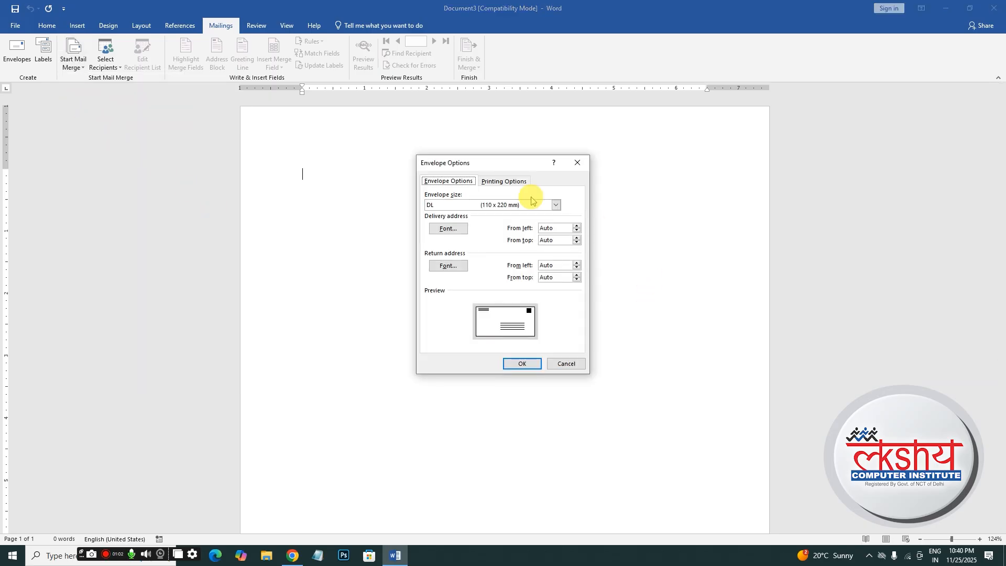
pyautogui.click(556, 205)
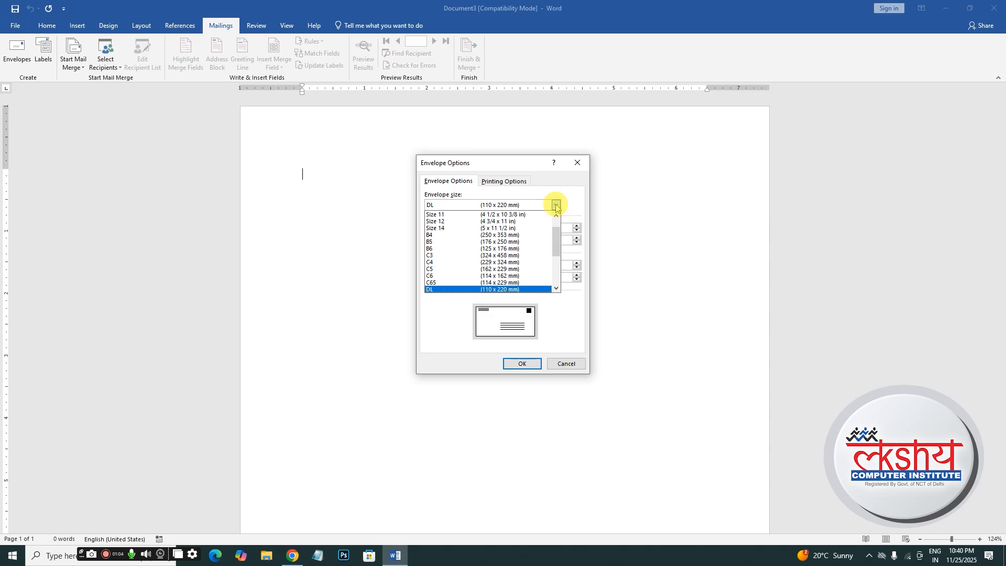
pyautogui.click(440, 291)
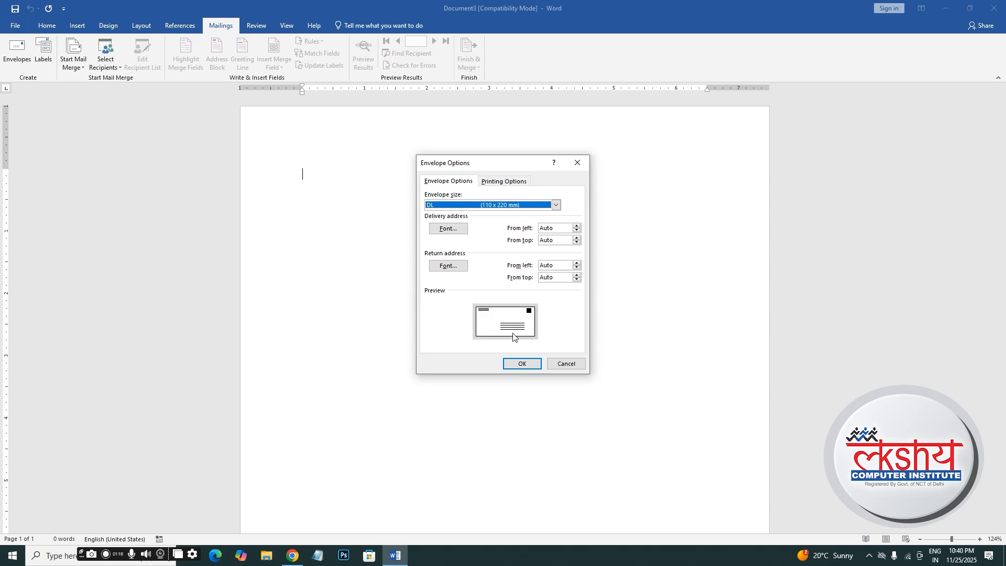
pyautogui.click(520, 362)
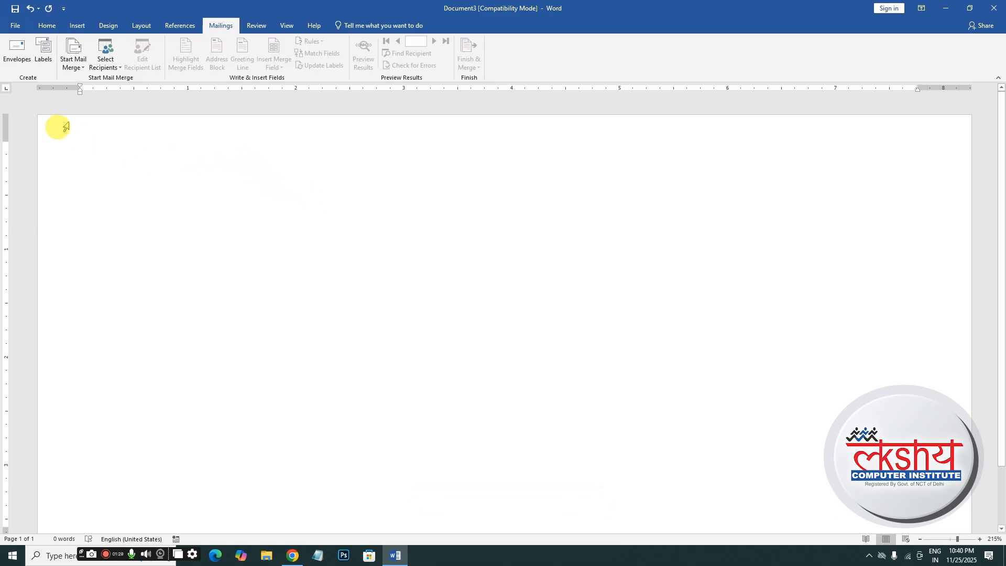
# - Draw a right triangle, move it toward the top-left, and flip it vertically
pyautogui.click(76, 27)
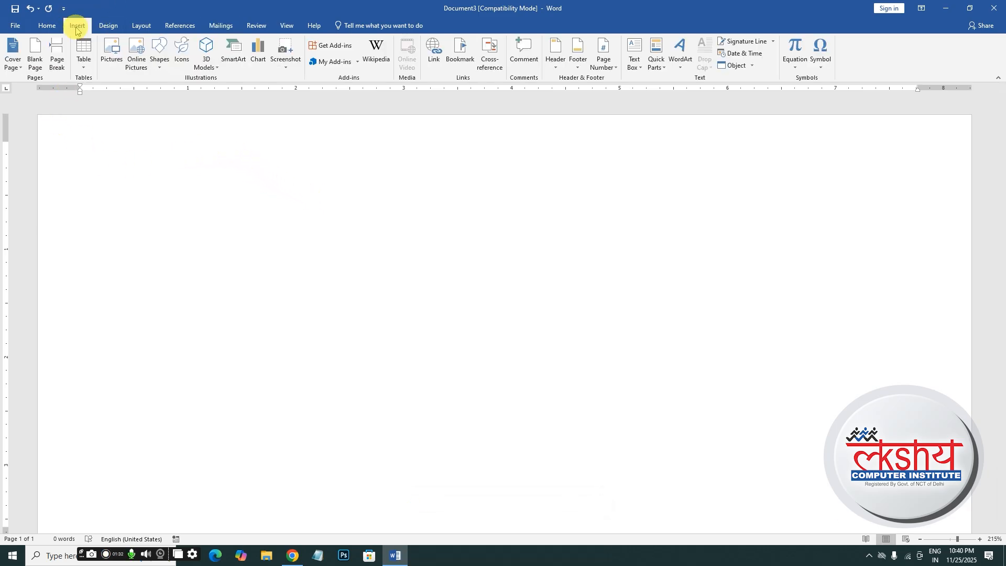
pyautogui.click(160, 62)
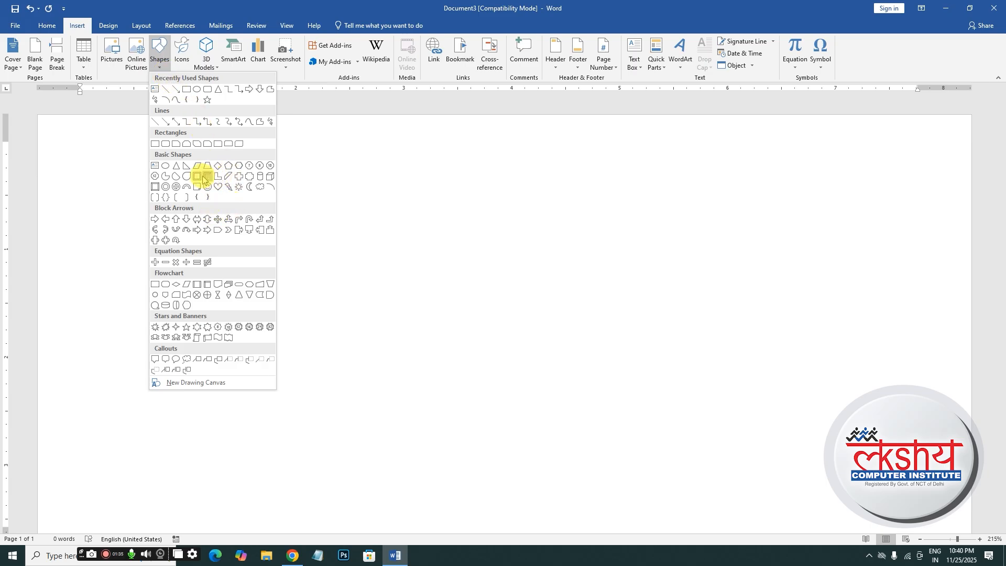
pyautogui.click(187, 165)
pyautogui.moveTo(164, 184); pyautogui.dragTo(325, 354)
pyautogui.moveTo(234, 337); pyautogui.dragTo(160, 308)
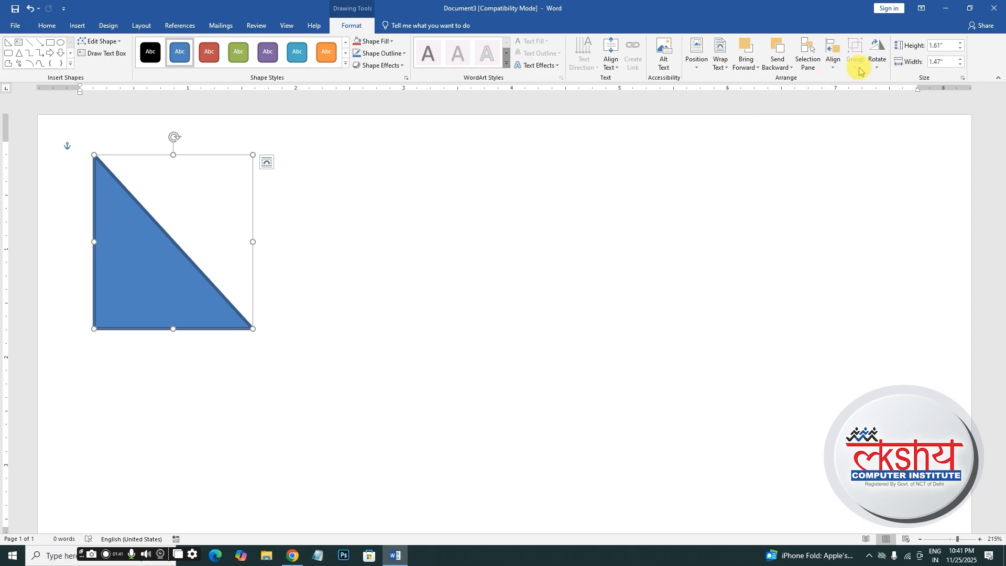
pyautogui.click(877, 52)
pyautogui.click(879, 104)
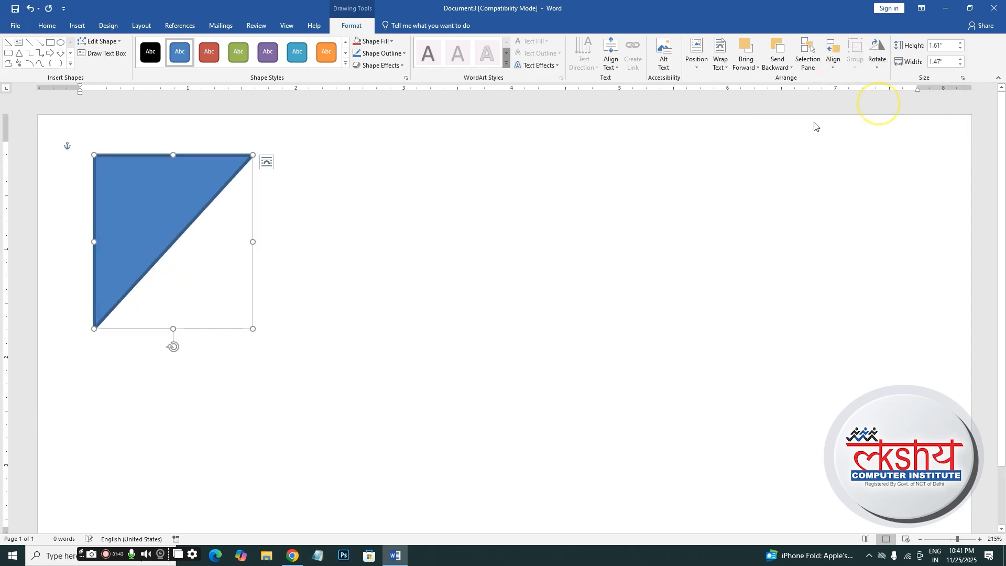
# - Fill the triangle red, remove its outline, and push it into the top-left corner
pyautogui.click(393, 41)
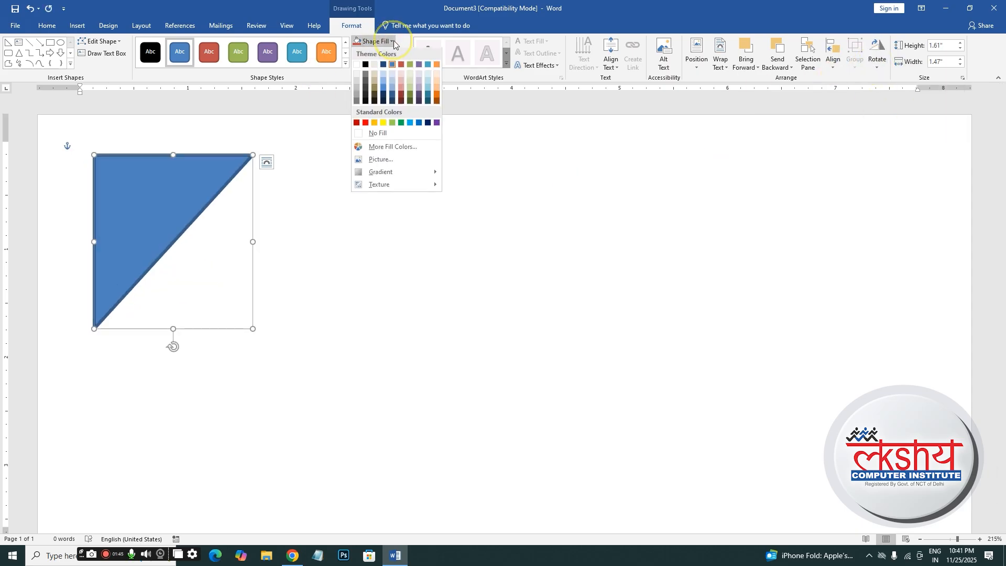
pyautogui.click(402, 64)
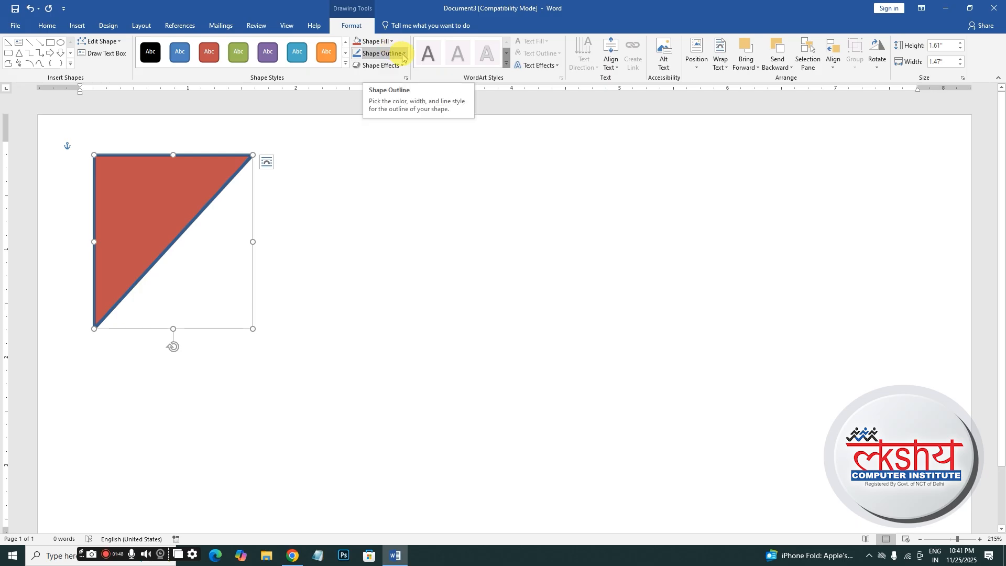
pyautogui.click(394, 53)
pyautogui.click(365, 134)
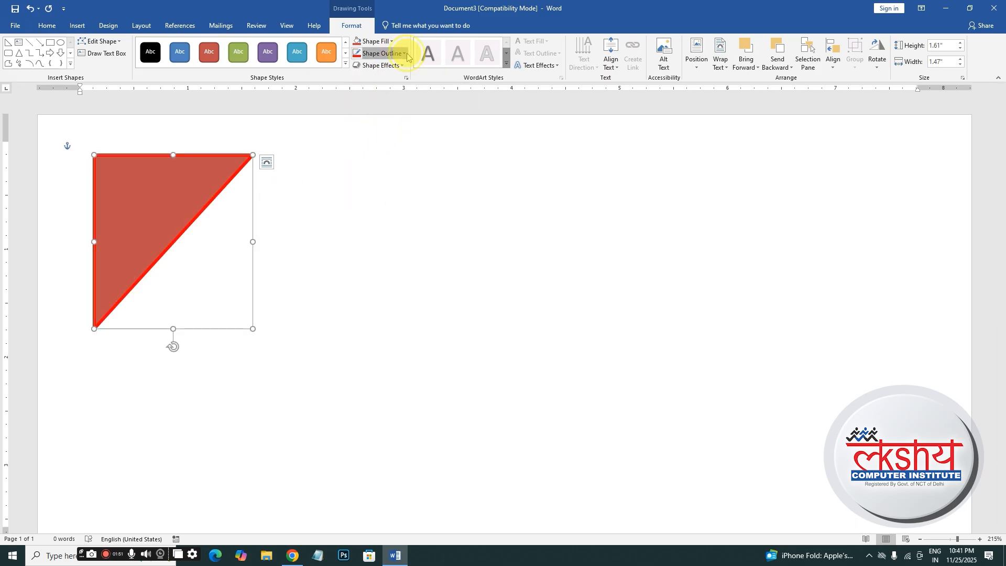
pyautogui.click(378, 54)
pyautogui.click(383, 143)
pyautogui.moveTo(133, 205); pyautogui.dragTo(80, 159)
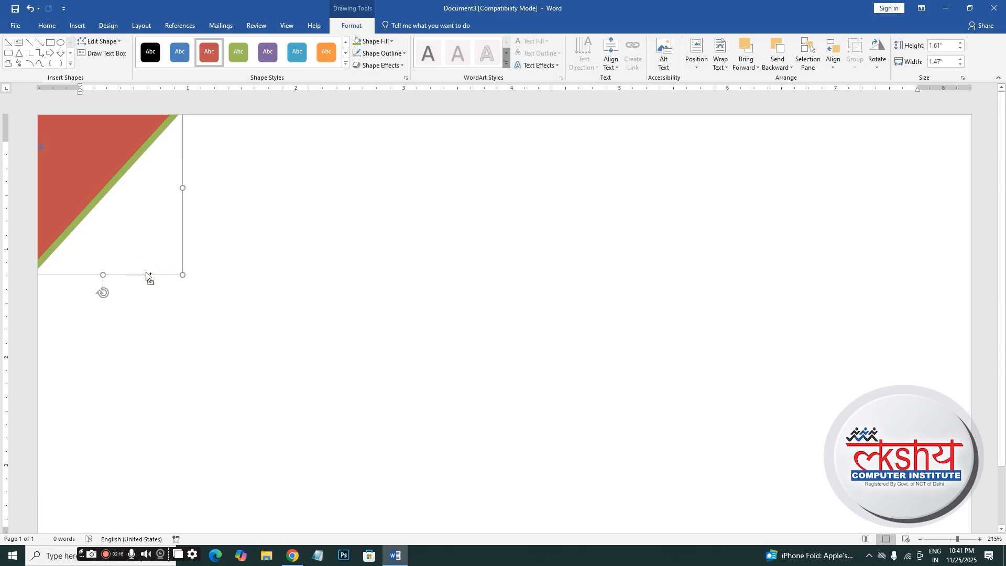
# - Paste a copy of the triangle and drag it into the envelope's bottom-right corner
pyautogui.click(402, 345)
pyautogui.hotkey('ctrl', 'v')
pyautogui.moveTo(156, 232); pyautogui.dragTo(753, 490)
pyautogui.scroll(-2, 72, 148)
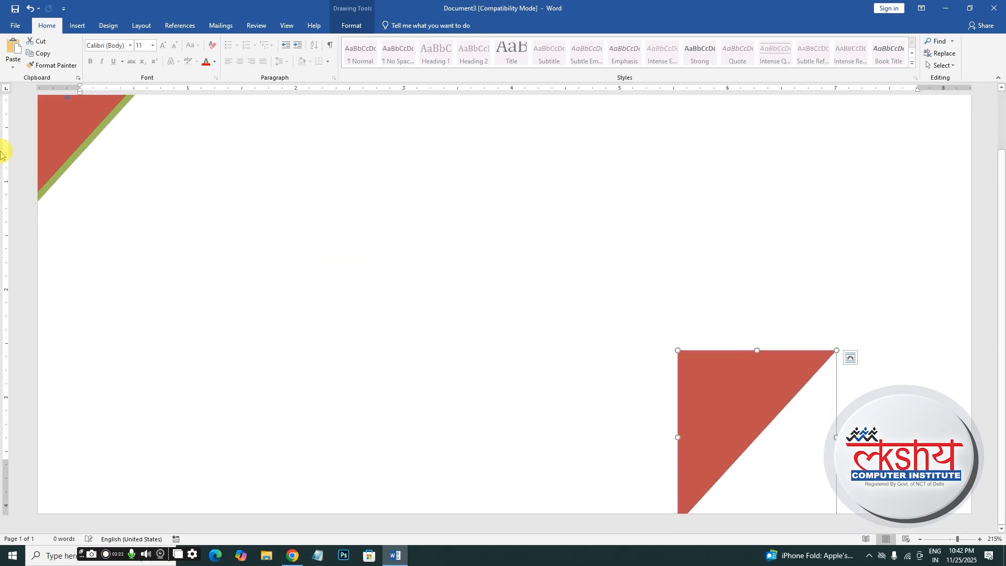
pyautogui.click(76, 138)
pyautogui.click(750, 416)
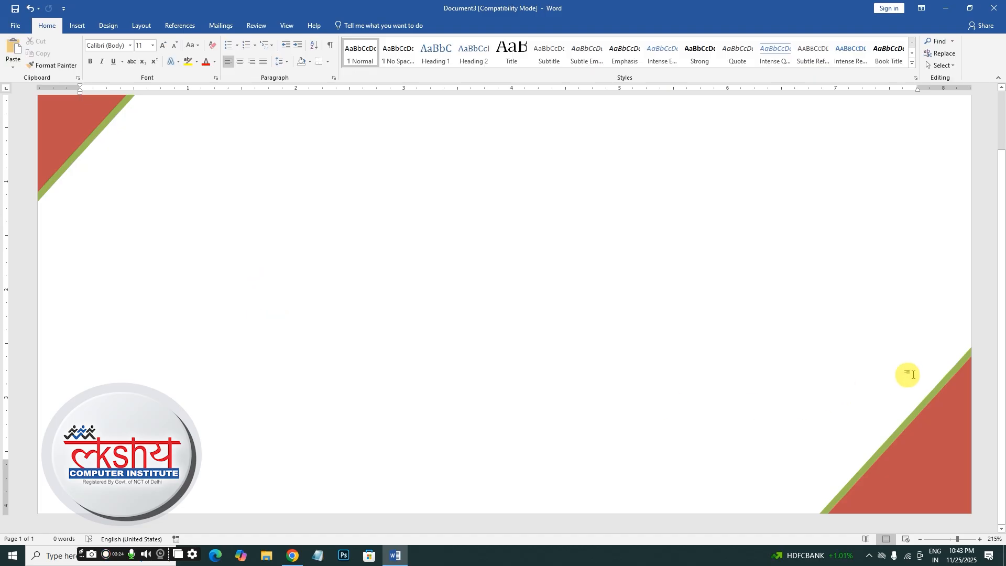
pyautogui.scroll(2, 991, 322)
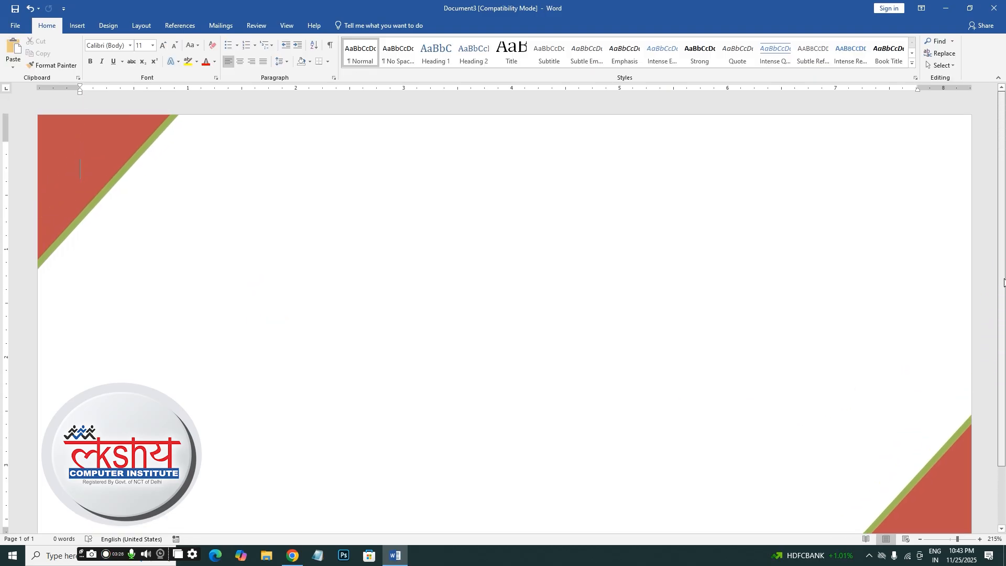
# - Bring up the Insert Shapes gallery to draw the lines
pyautogui.click(77, 26)
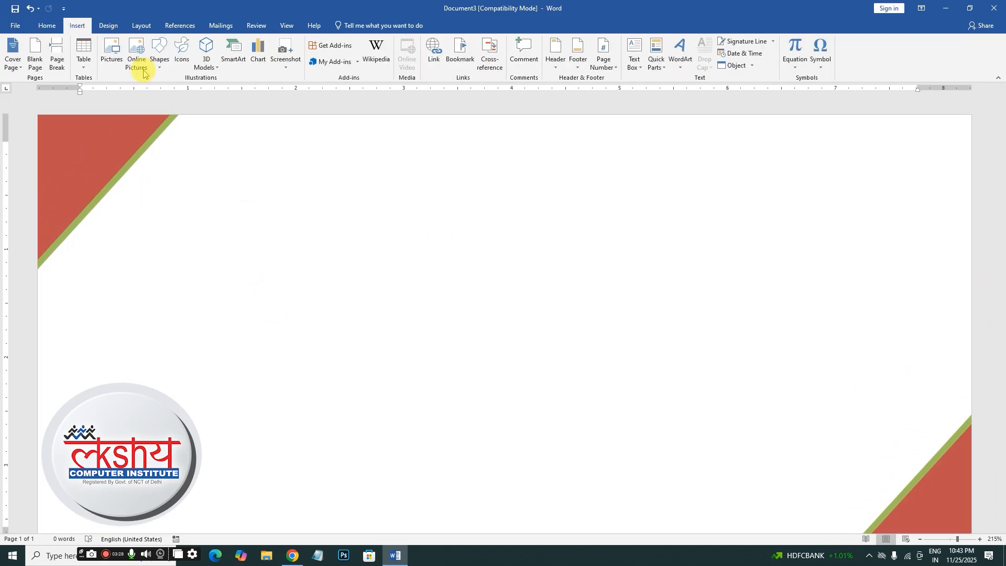
pyautogui.click(161, 71)
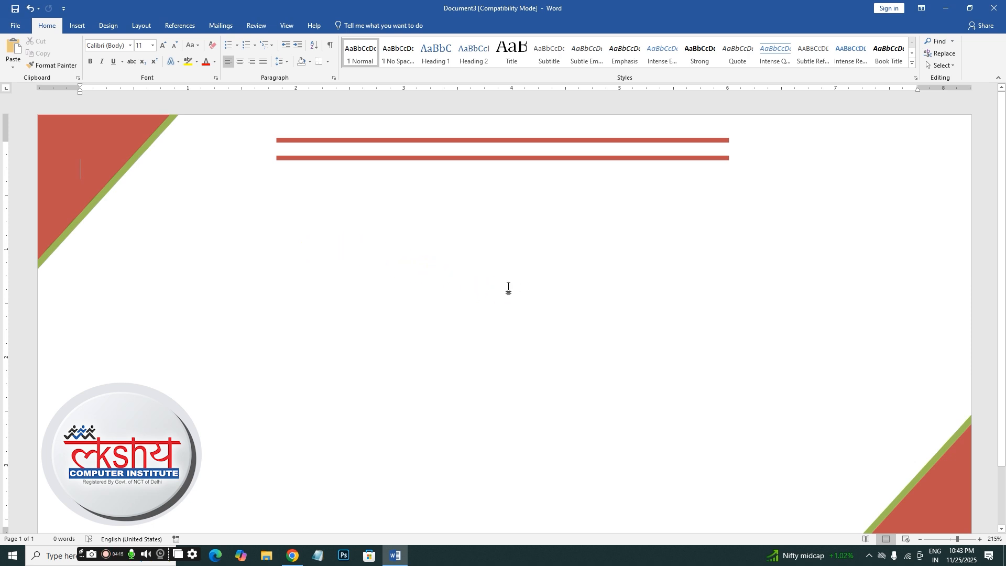
# - Choose Type a New List under Mailings > Select Recipients
pyautogui.click(225, 26)
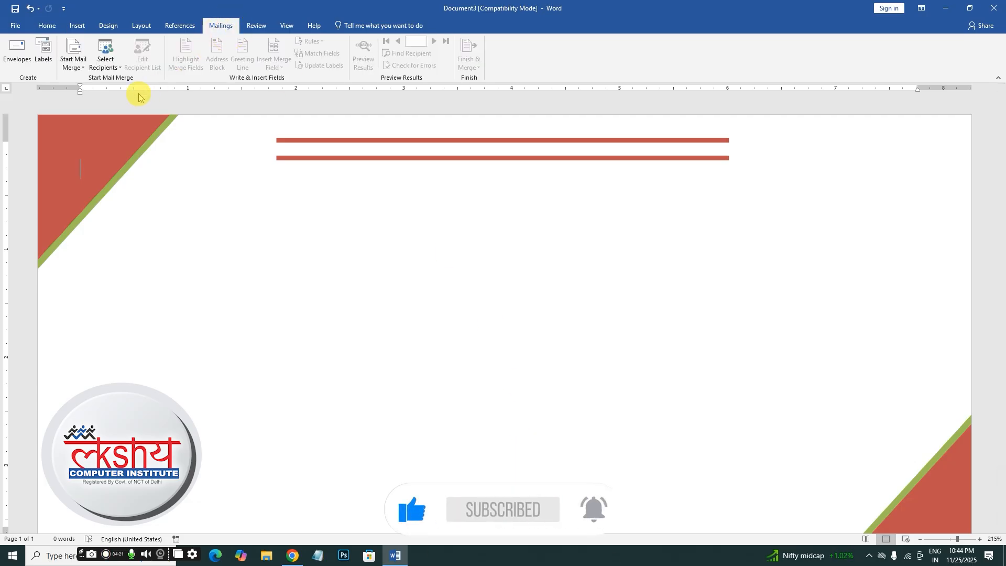
pyautogui.click(109, 67)
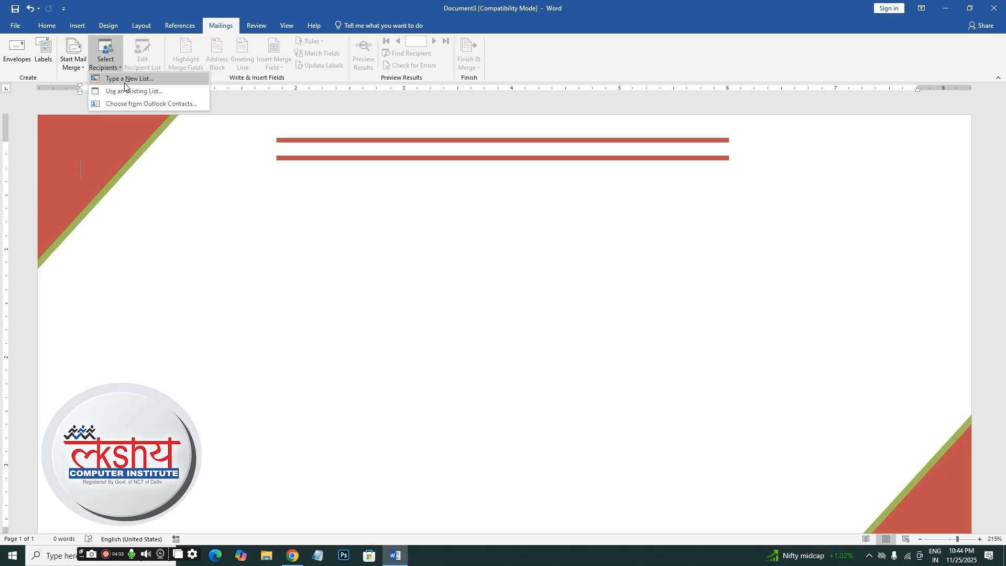
pyautogui.click(126, 84)
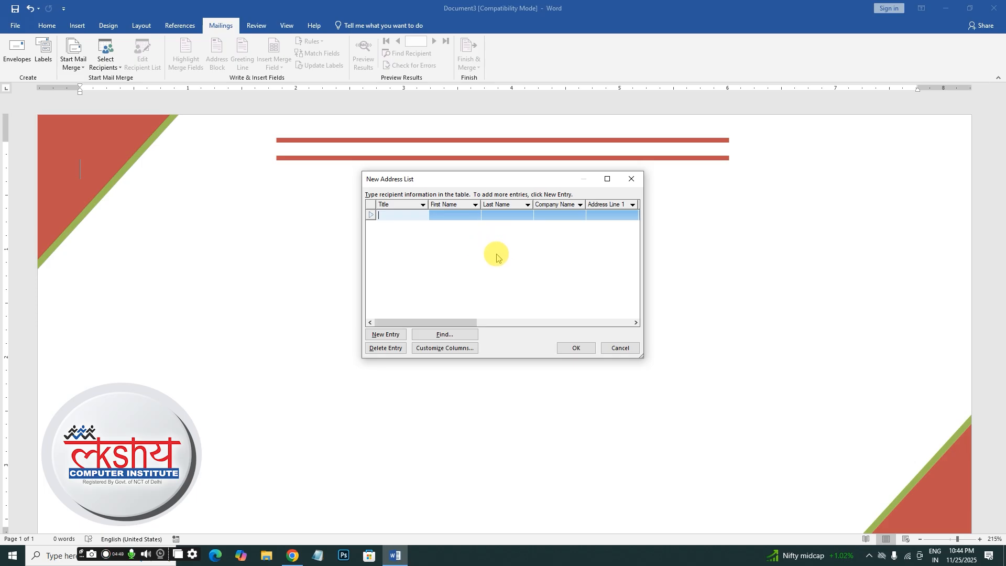
# - Choose Customize Columns in the New Address List dialog
pyautogui.click(430, 349)
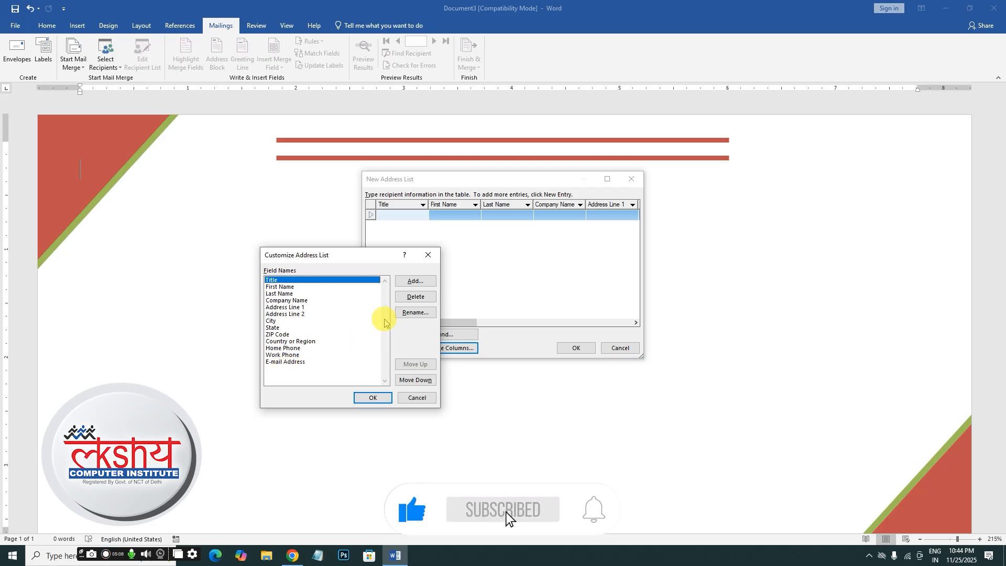
# - Delete the Title, First Name, Last Name, Company Name and both address line fields
pyautogui.click(419, 297)
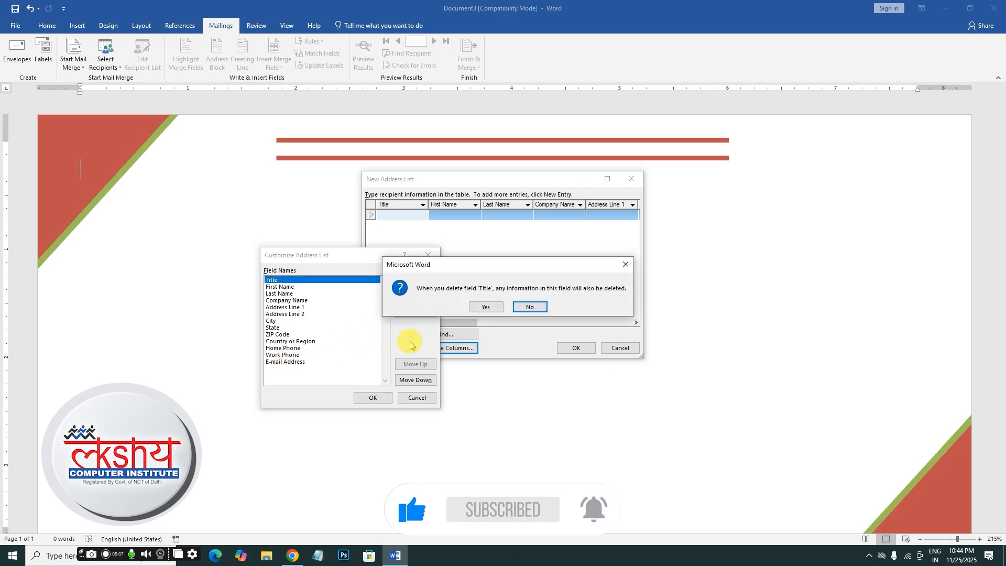
pyautogui.click(494, 309)
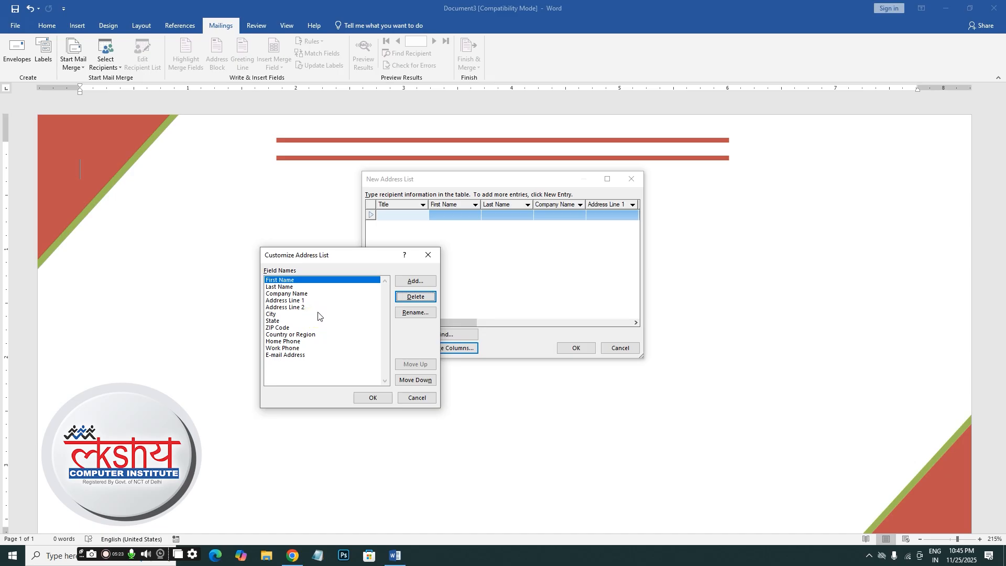
pyautogui.press('d')
pyautogui.press('y')
pyautogui.press('d')
pyautogui.press('y')
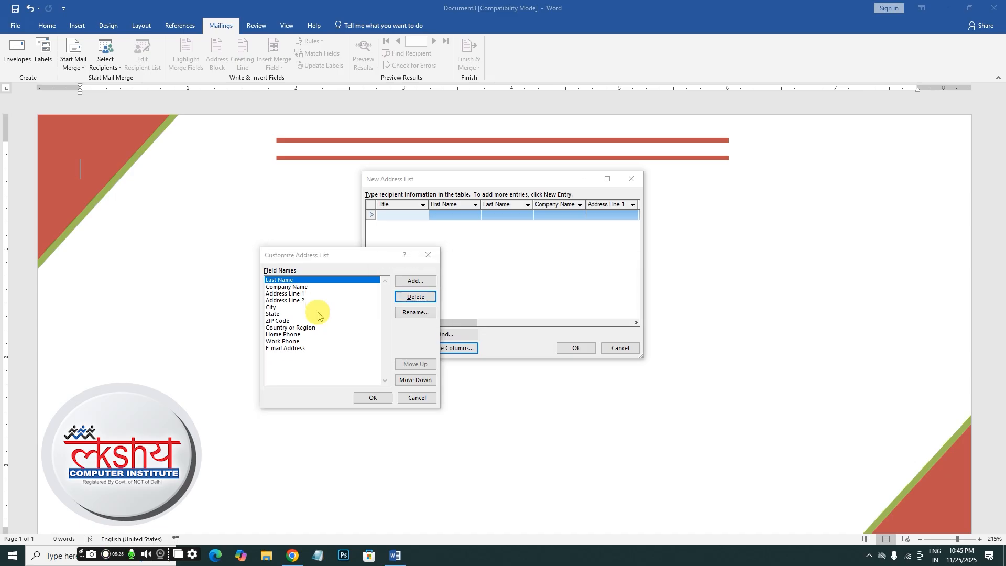
pyautogui.press('d')
pyautogui.press('y')
pyautogui.press('d')
pyautogui.press('y')
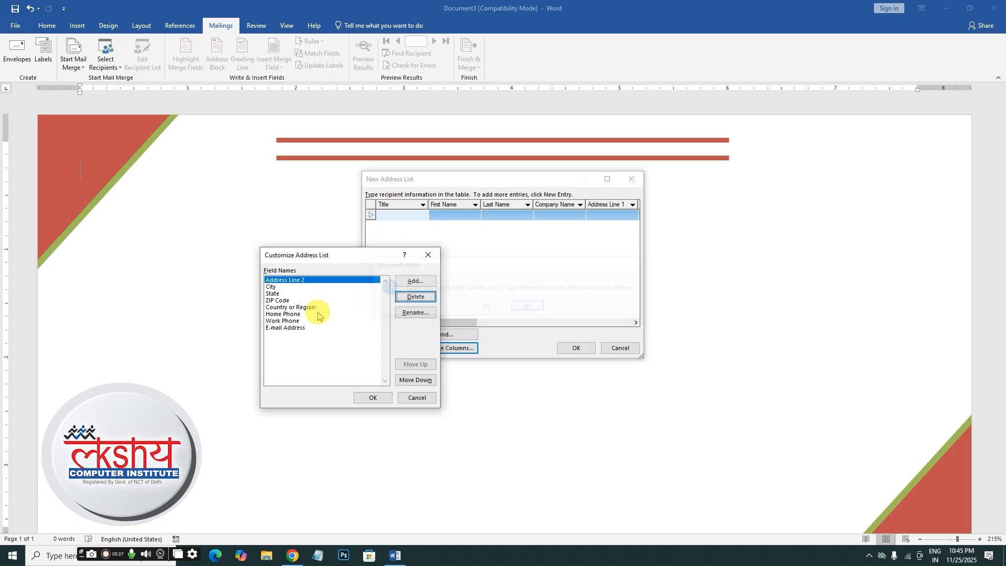
pyautogui.press('d')
pyautogui.press('y')
pyautogui.press('d')
# - Delete the City, State, ZIP Code, Country or Region and both phone fields
pyautogui.press('y')
pyautogui.press('d')
pyautogui.press('y')
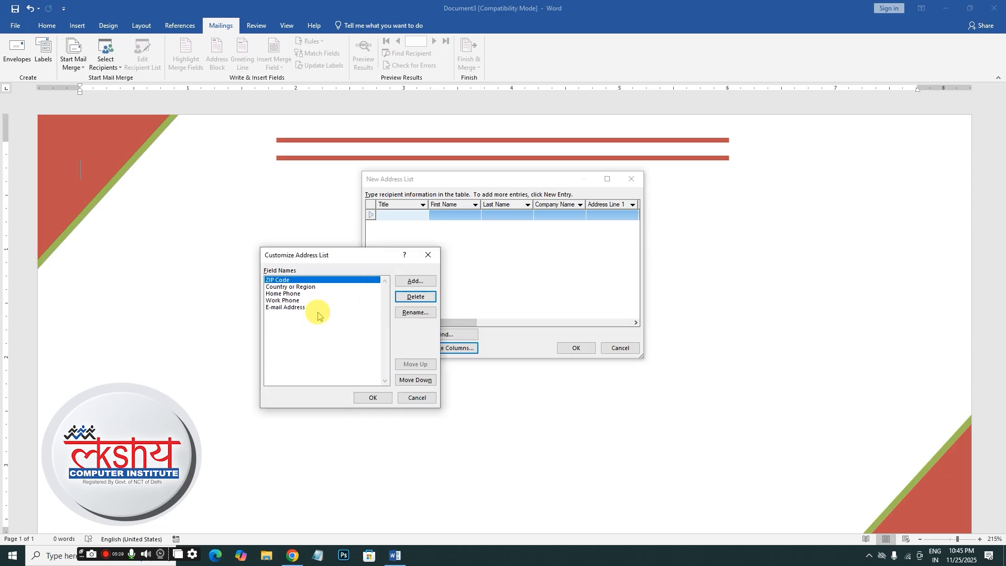
pyautogui.press('d')
pyautogui.press('y')
pyautogui.press('d')
pyautogui.press('y')
pyautogui.press('d')
pyautogui.press('y')
pyautogui.press('d')
pyautogui.press('y')
pyautogui.press('d')
pyautogui.press('y')
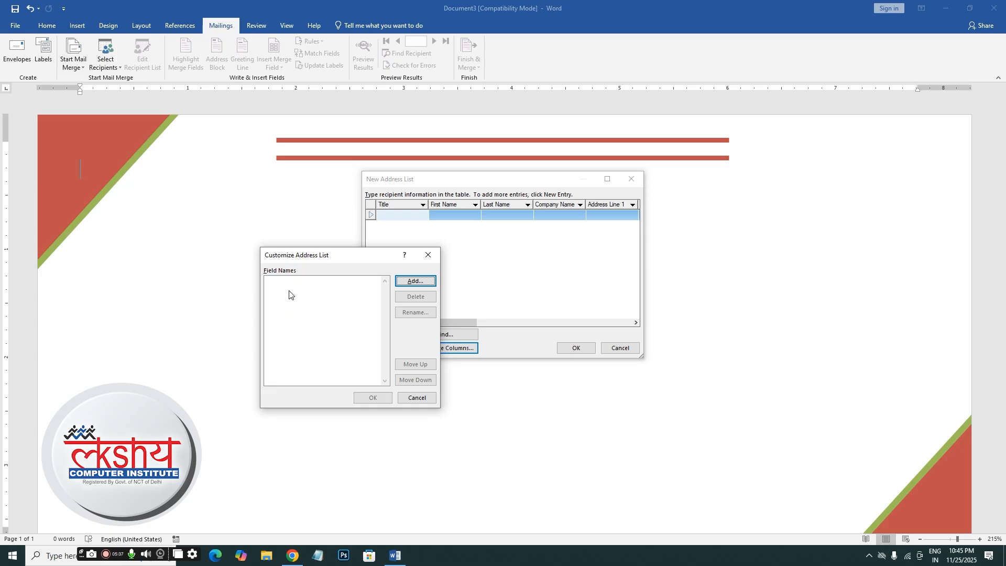
# - Add custom fields 'name', 'city' and 'pin code', then apply the new columns
pyautogui.click(411, 282)
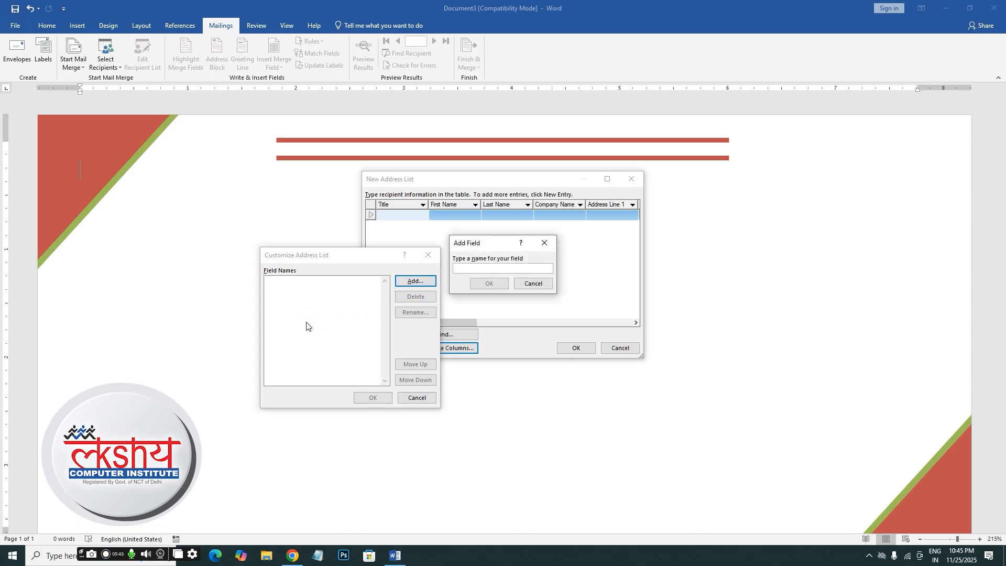
pyautogui.write('name')
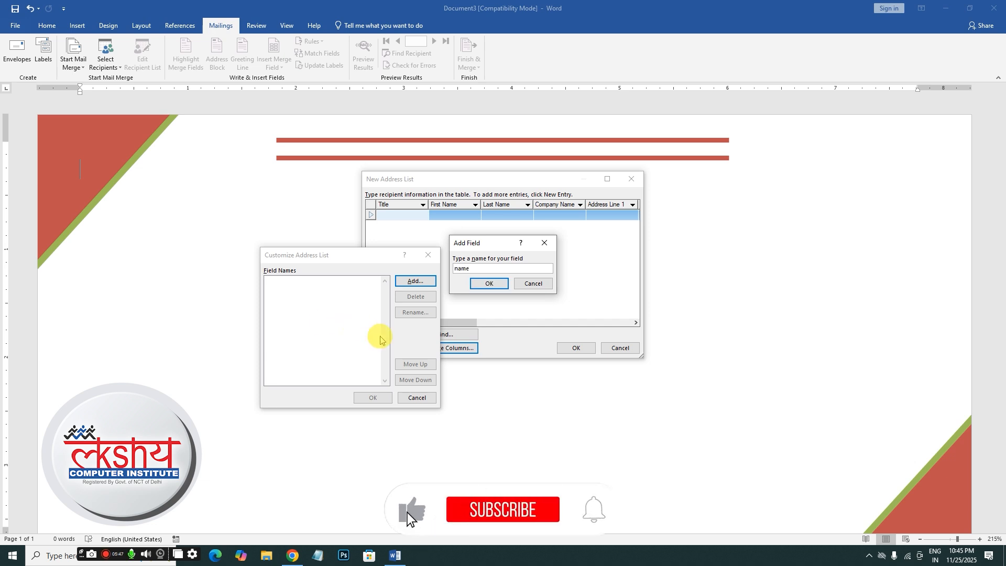
pyautogui.click(489, 284)
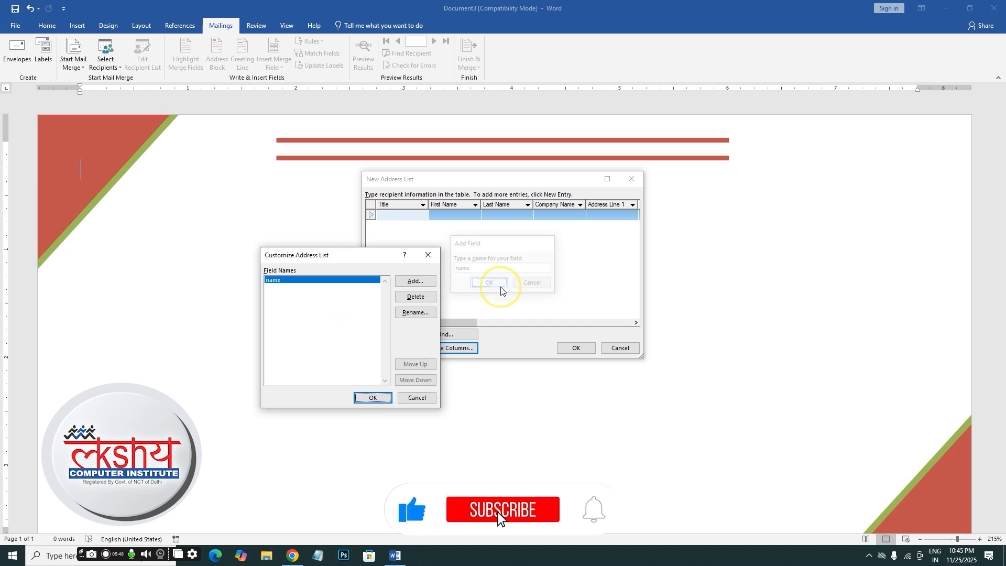
pyautogui.click(407, 282)
pyautogui.write('cit')
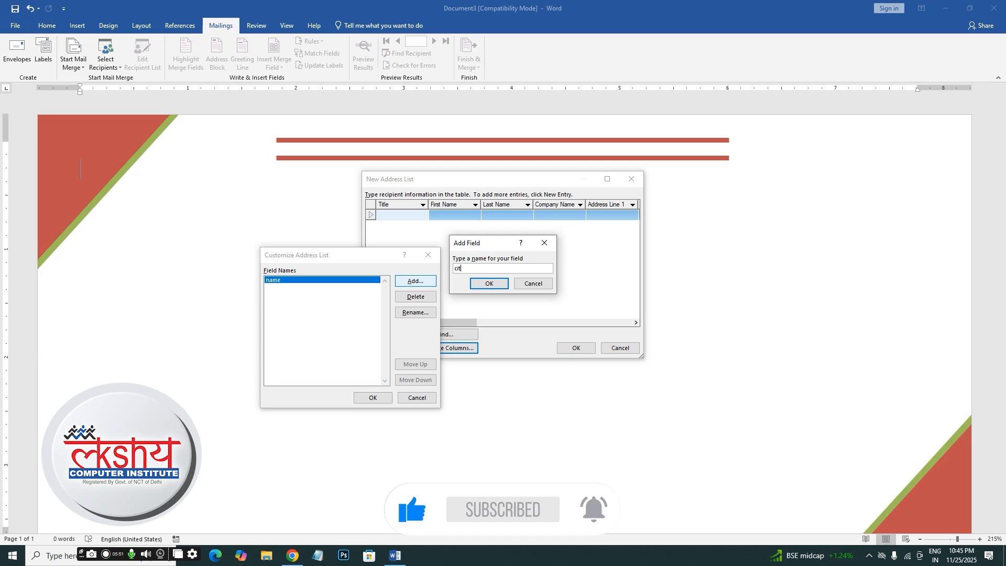
pyautogui.write('y')
pyautogui.click(483, 286)
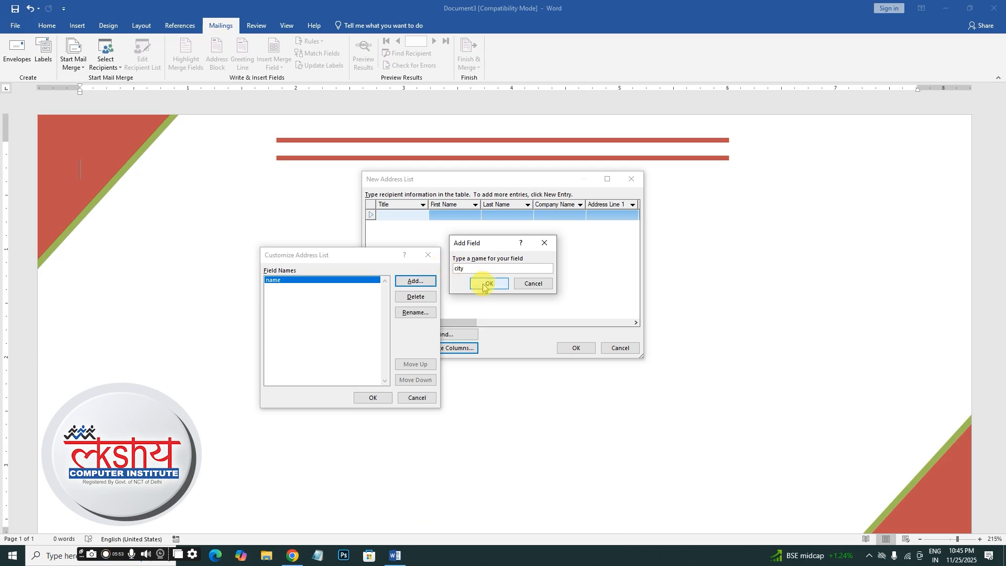
pyautogui.click(484, 286)
pyautogui.click(431, 281)
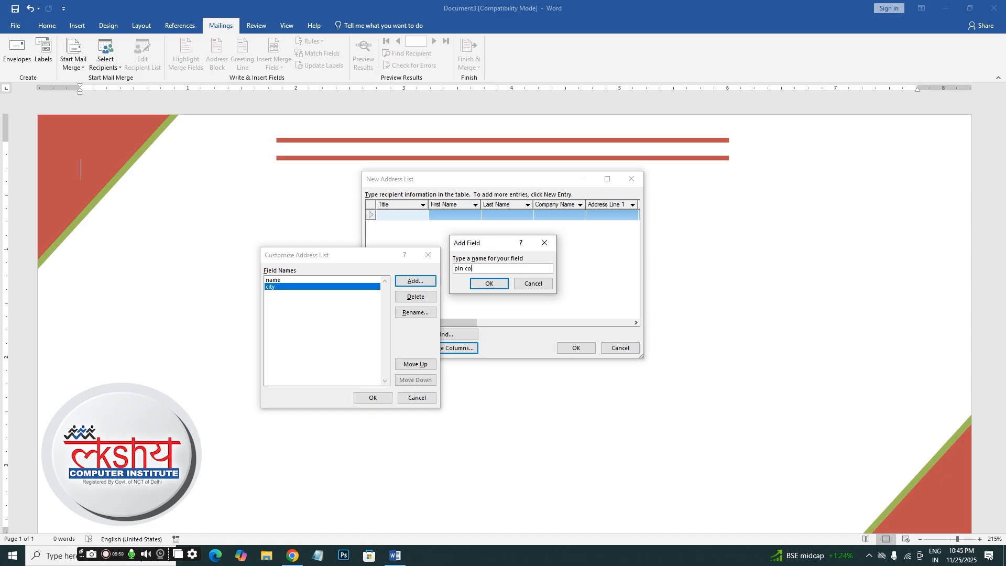
pyautogui.click(488, 284)
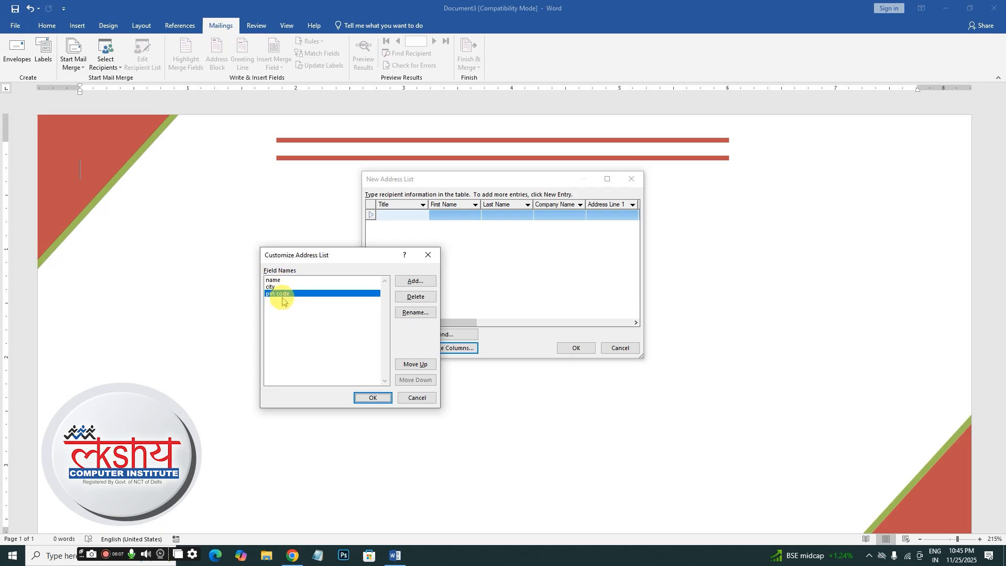
pyautogui.click(373, 398)
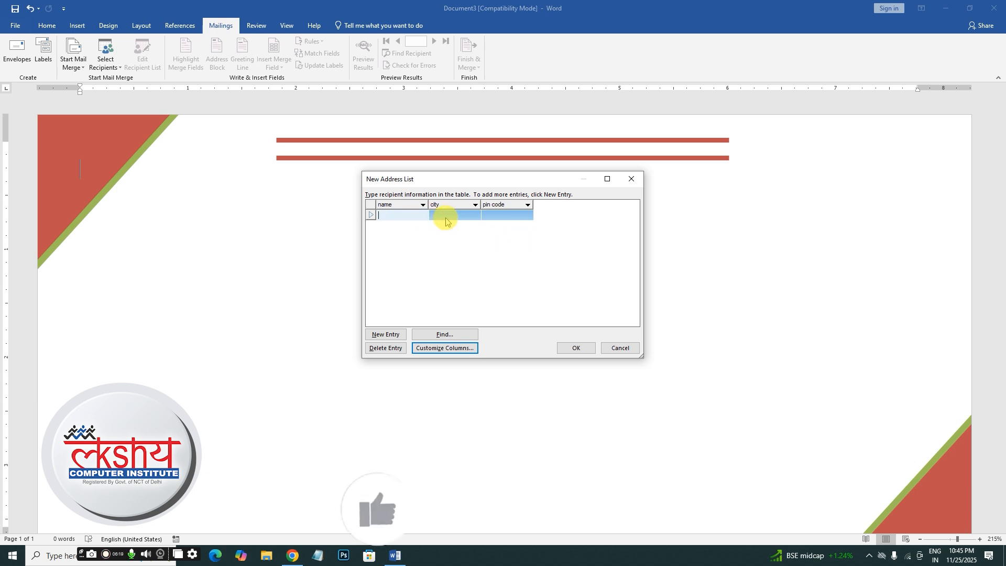
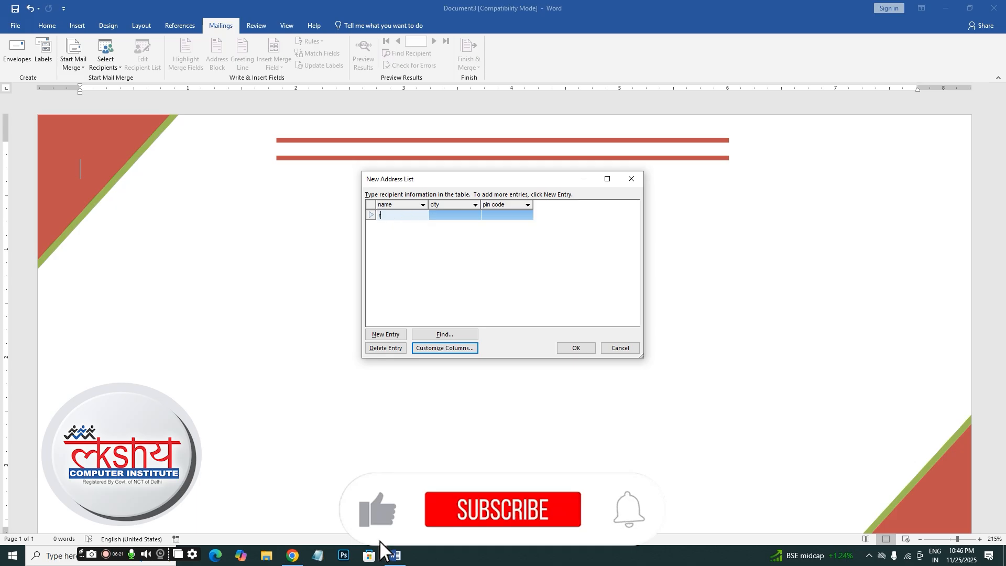
# - Enter the last recipient's full name, return to the city field, and confirm the recipient list
pyautogui.press('Tab')
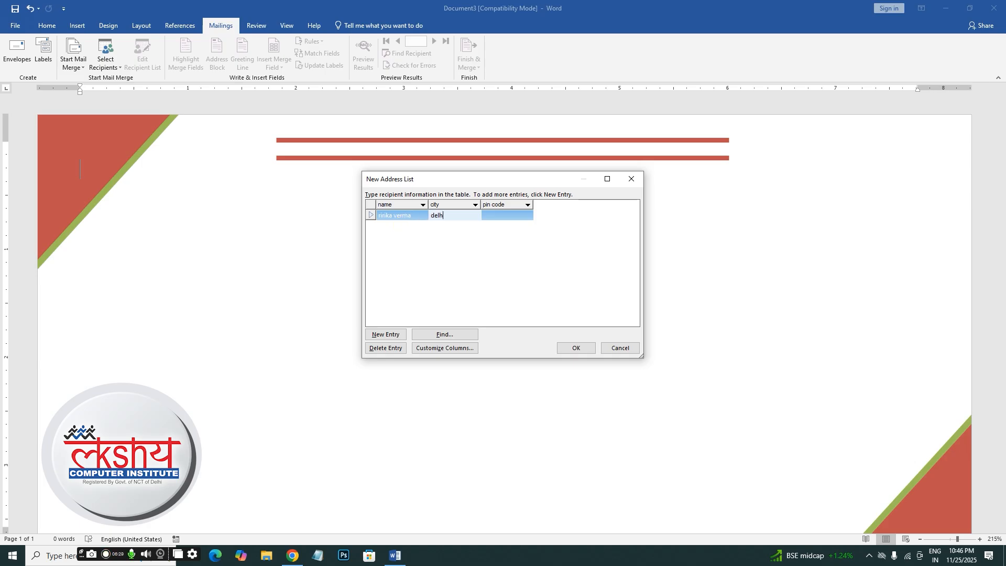
pyautogui.hotkey('shift', 'Tab')
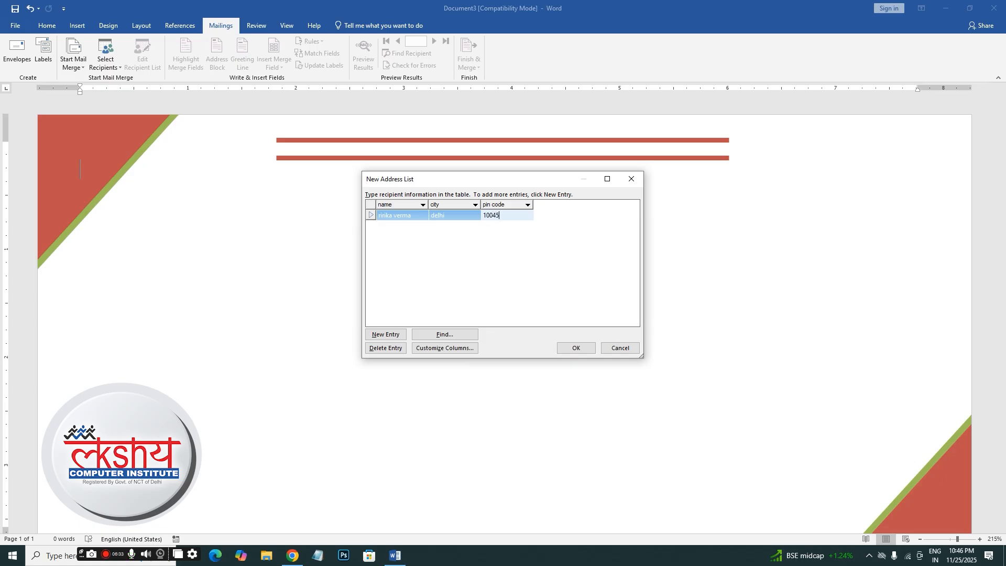
pyautogui.click(574, 351)
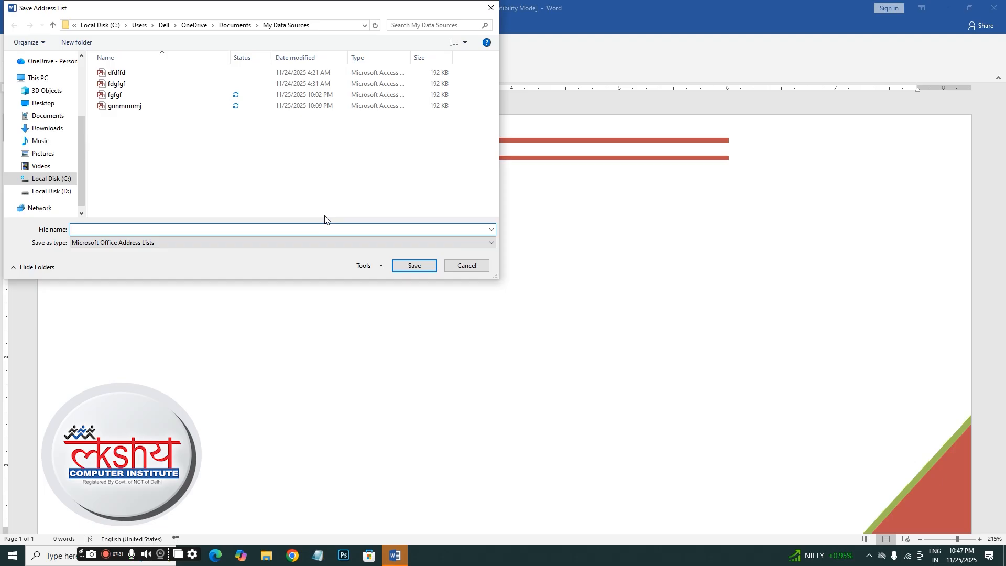
# - Save the recipient address list under the file name 'datat'
pyautogui.click(186, 246)
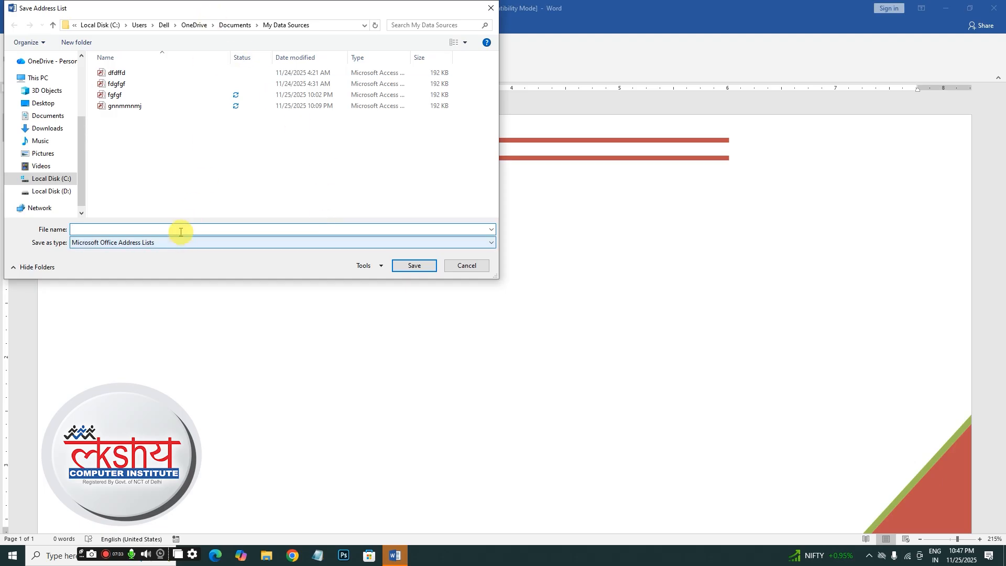
pyautogui.click(149, 230)
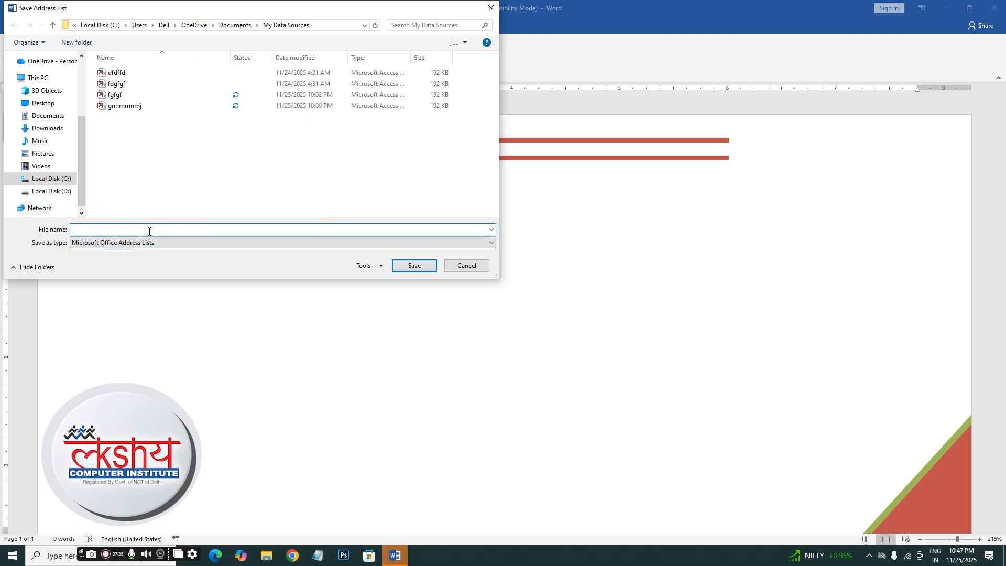
pyautogui.write('datat')
pyautogui.click(413, 265)
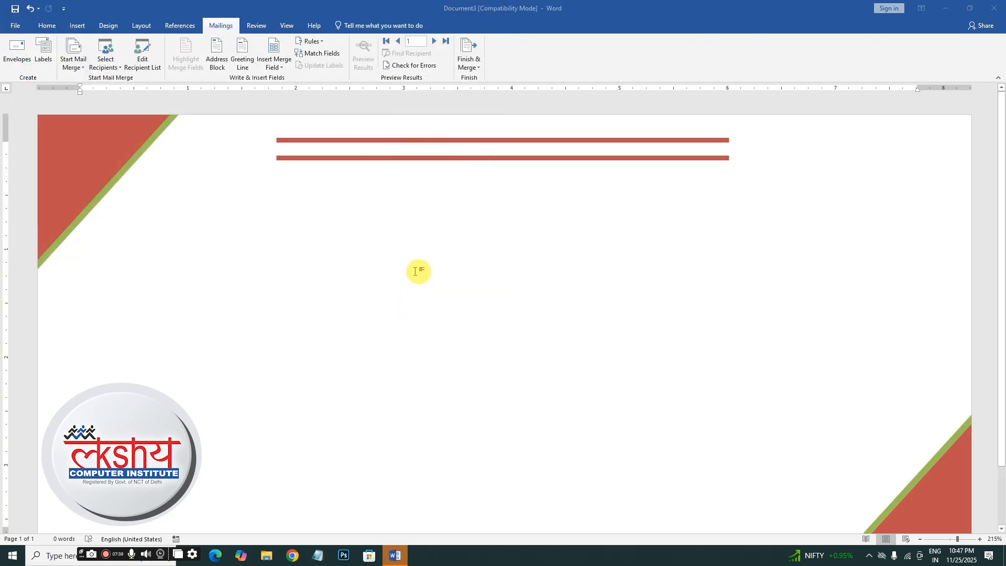
pyautogui.click(270, 69)
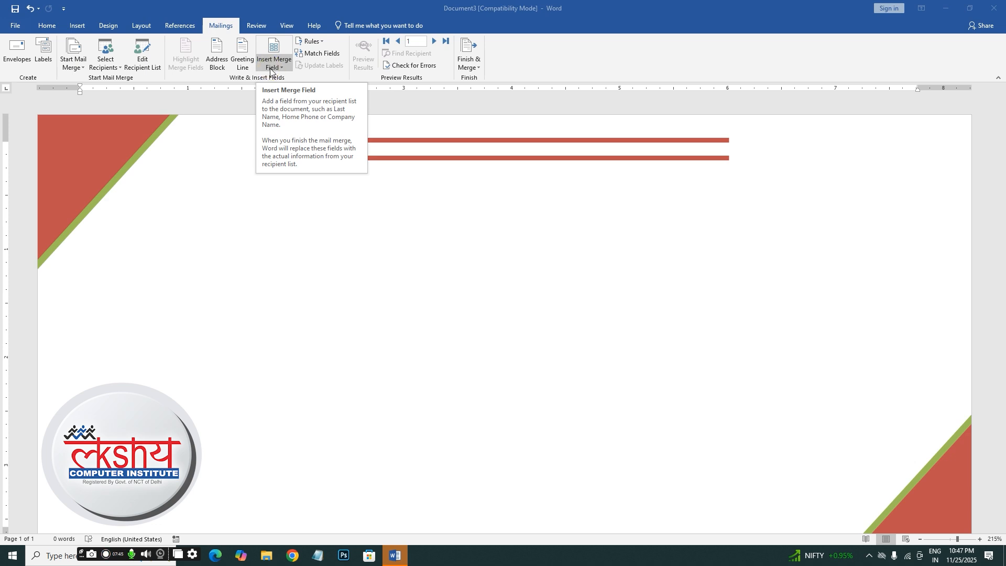
pyautogui.click(271, 69)
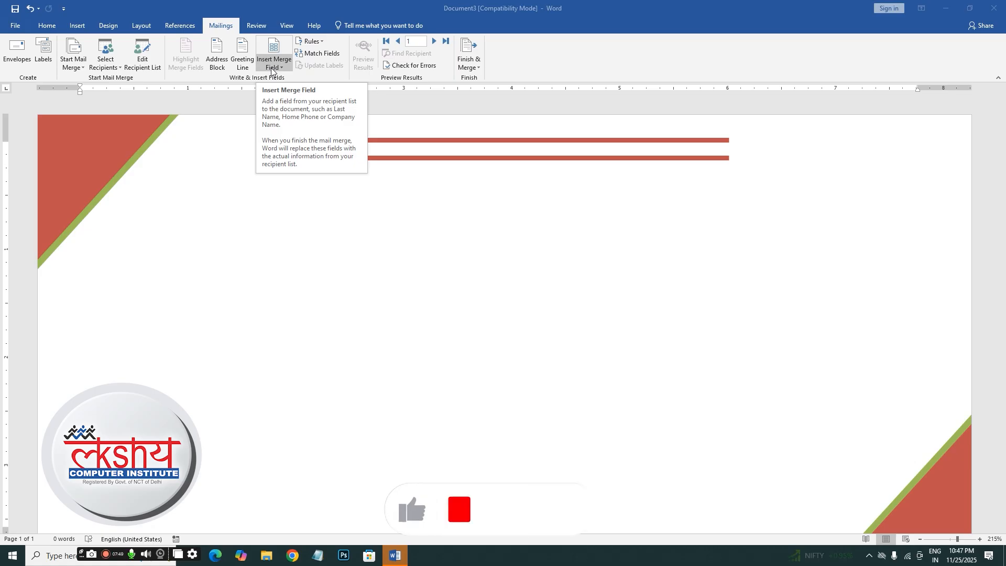
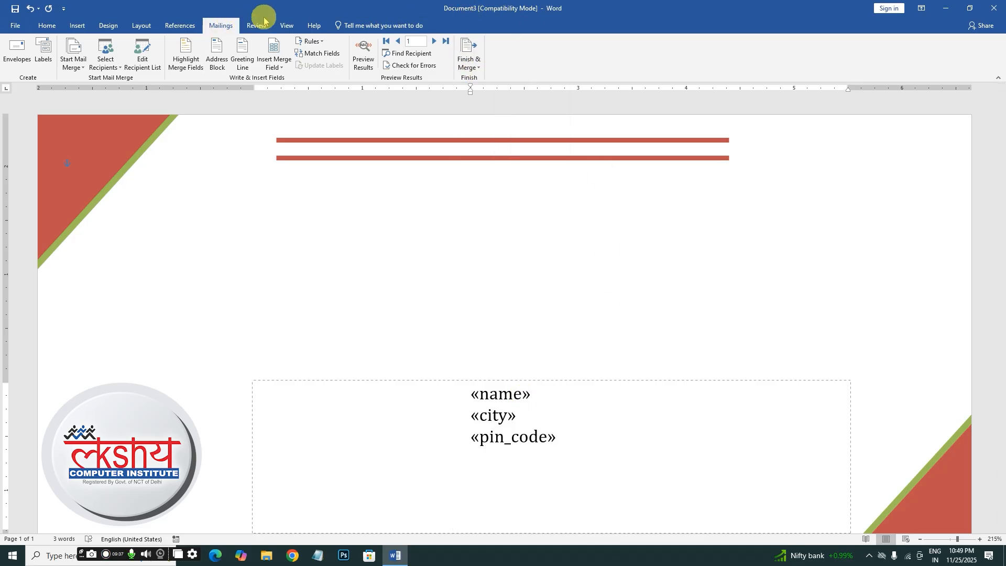
# - Merge all recipient records into a new Envelopes2 document with one addressed envelope per page
pyautogui.click(479, 68)
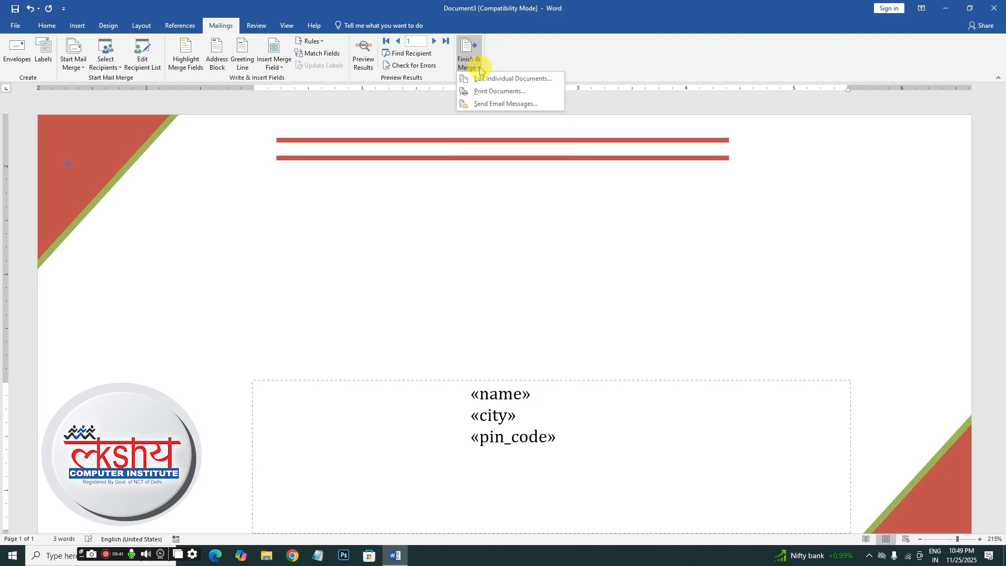
pyautogui.click(482, 90)
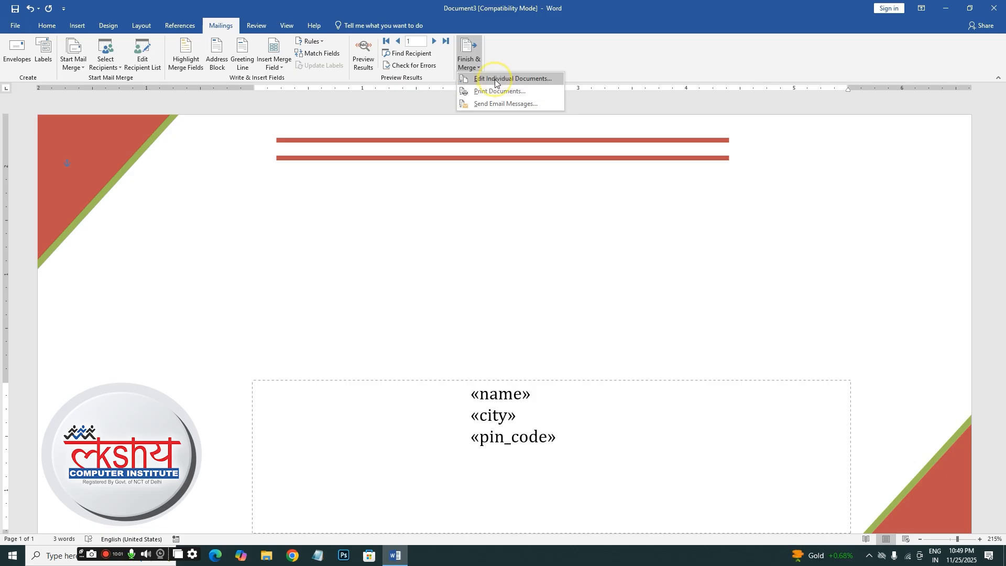
pyautogui.click(495, 80)
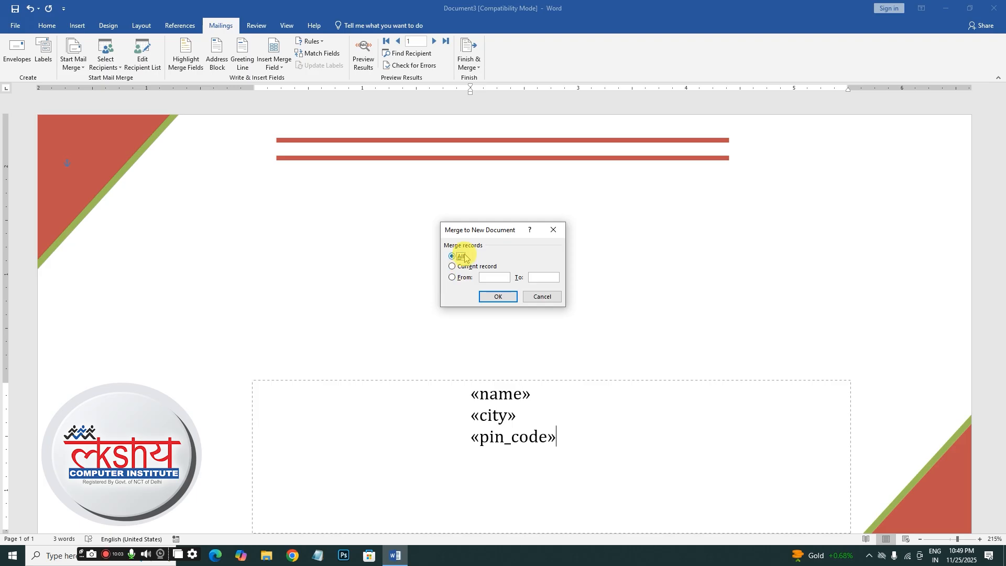
pyautogui.click(483, 300)
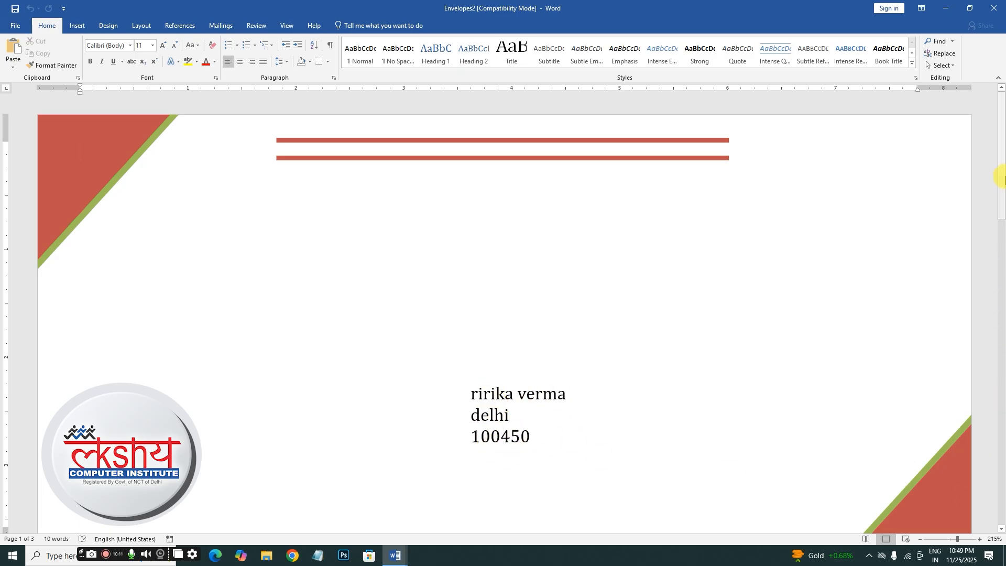
# - Scroll through the three merged envelopes, ending at the book's mail merge for labels page
pyautogui.moveTo(998, 166)
pyautogui.mouseDown()
pyautogui.moveTo(999, 267)
pyautogui.moveTo(1001, 252)
pyautogui.moveTo(990, 223)
pyautogui.moveTo(992, 316)
pyautogui.moveTo(967, 489)
pyautogui.moveTo(977, 257)
pyautogui.moveTo(965, 153)
pyautogui.moveTo(961, 162)
pyautogui.moveTo(960, 351)
pyautogui.moveTo(944, 480)
pyautogui.moveTo(989, 344)
pyautogui.moveTo(1001, 271)
pyautogui.moveTo(1000, 162)
pyautogui.mouseUp()
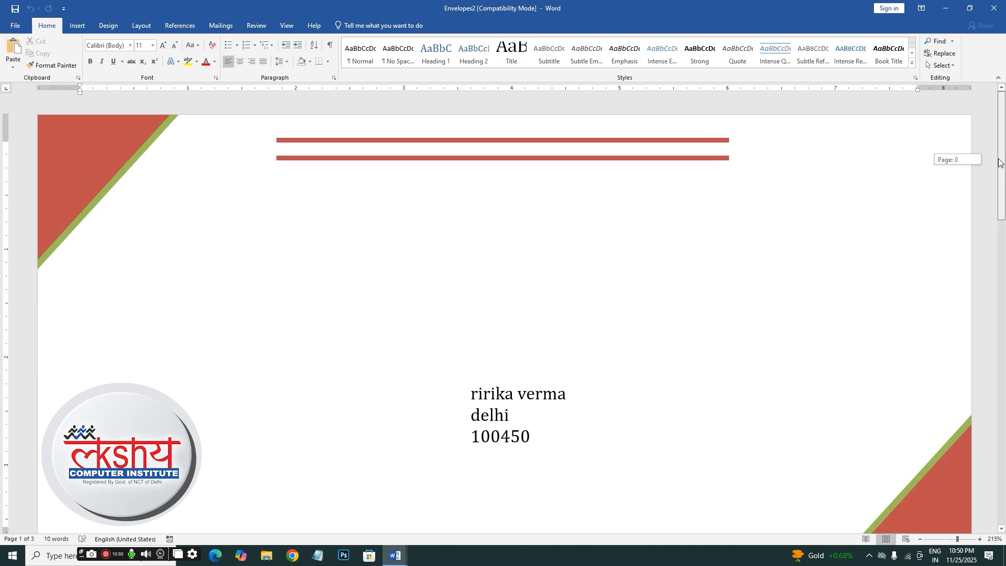
pyautogui.moveTo(997, 168); pyautogui.dragTo(963, 411)
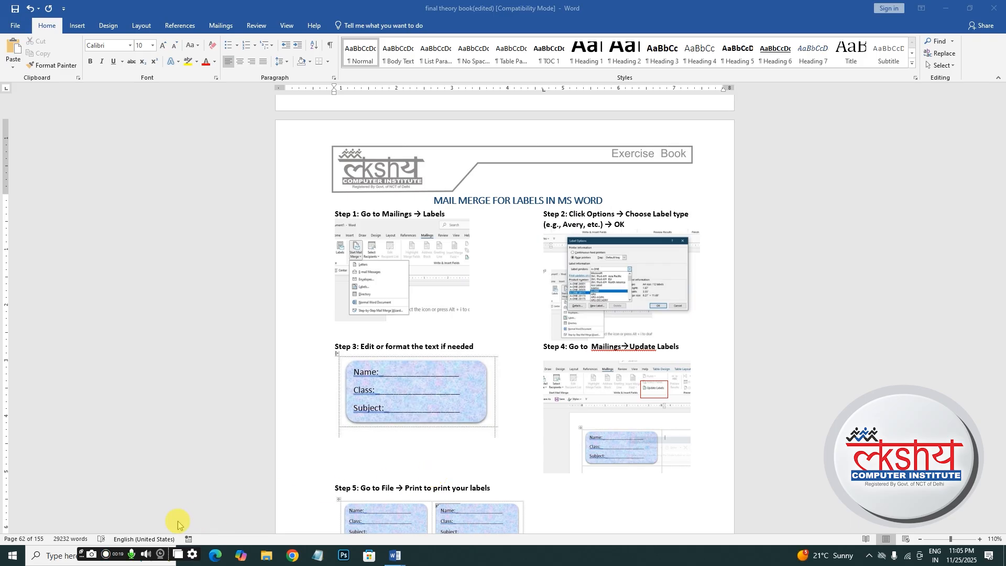
# - Switch to the blank Document7 and start a Labels mail merge
pyautogui.moveTo(407, 560)
pyautogui.click(452, 514)
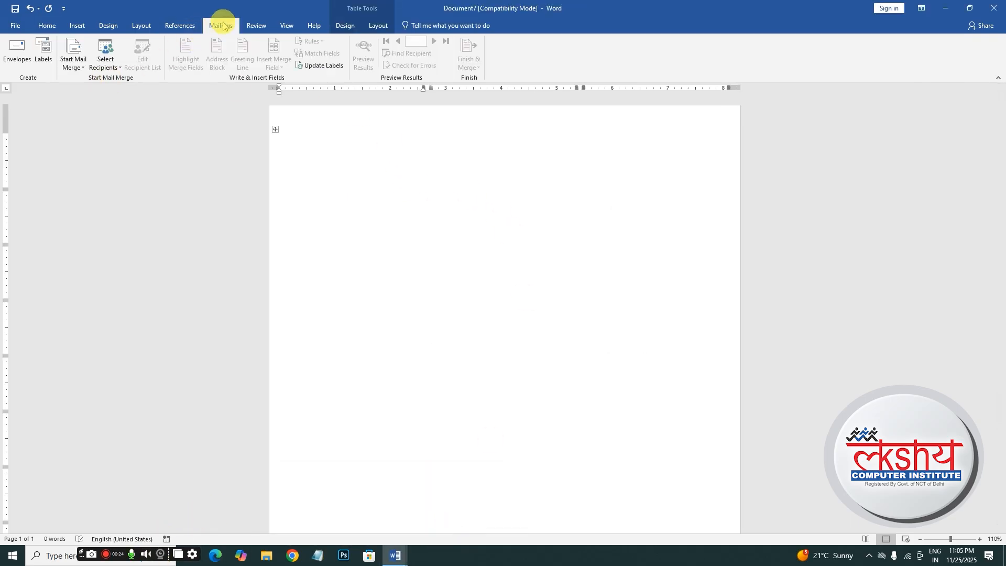
pyautogui.click(75, 65)
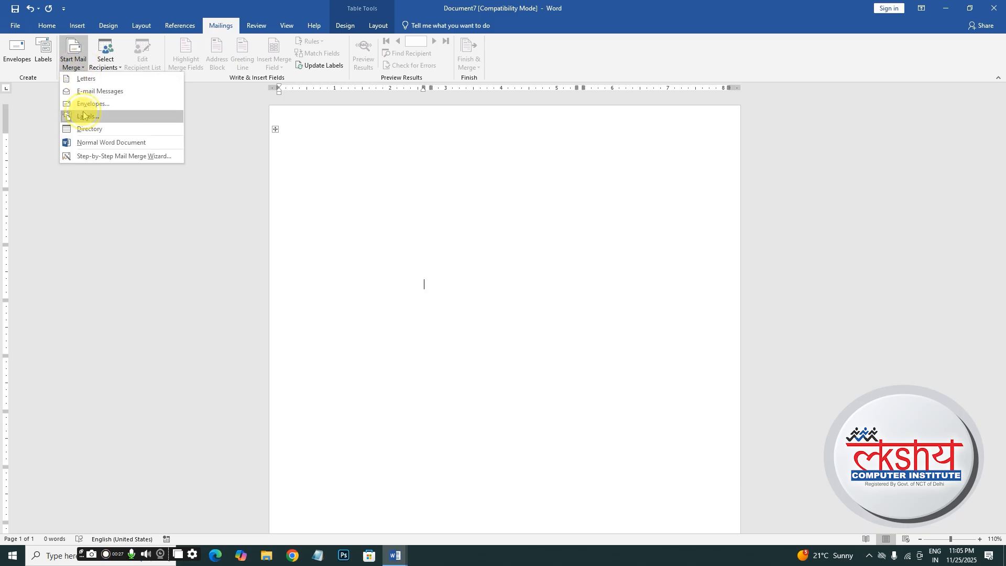
pyautogui.click(83, 116)
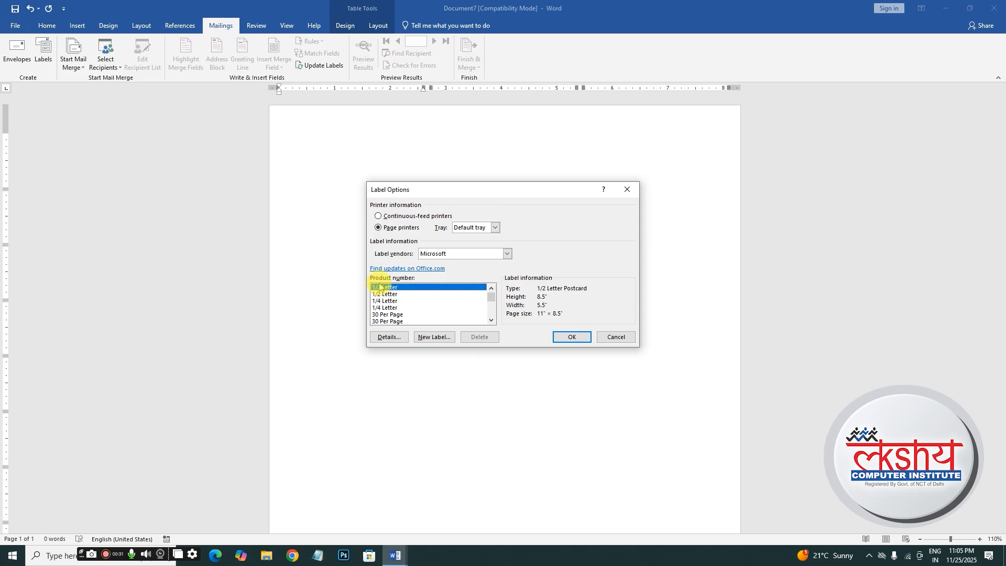
# - Choose the 1/4 Letter postcard label (4.25" × 5.5") and accept clearing Document7
pyautogui.click(386, 308)
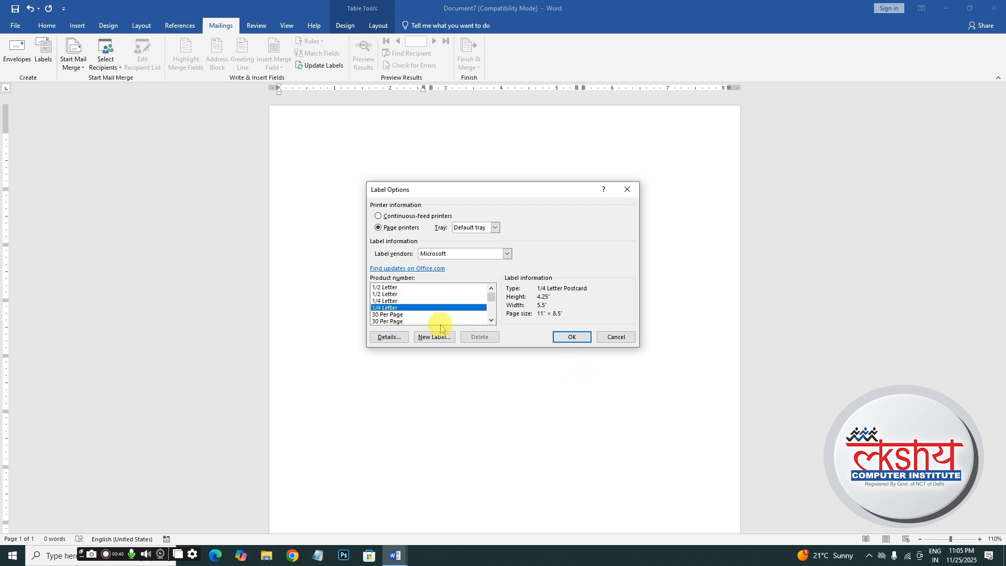
pyautogui.click(387, 315)
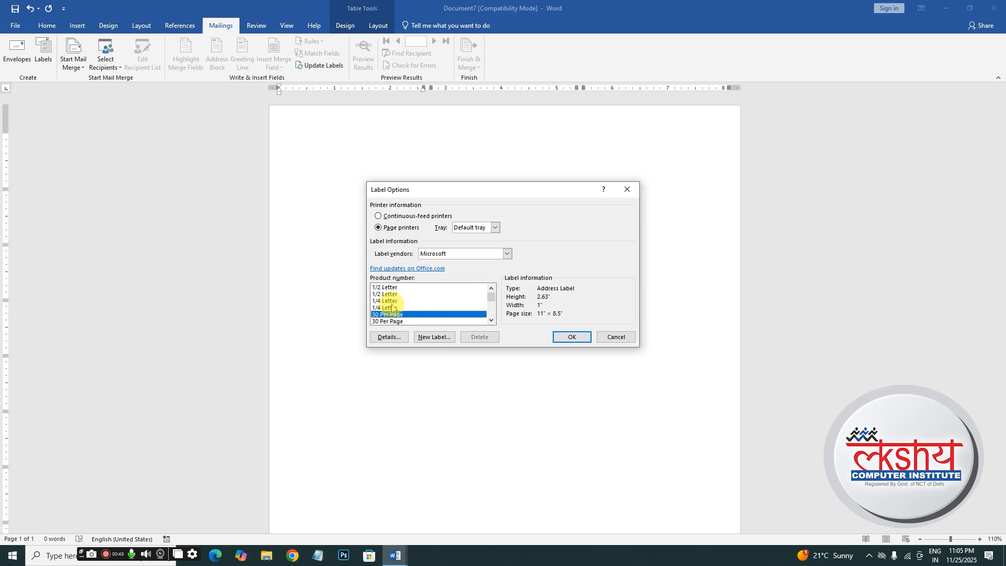
pyautogui.click(383, 309)
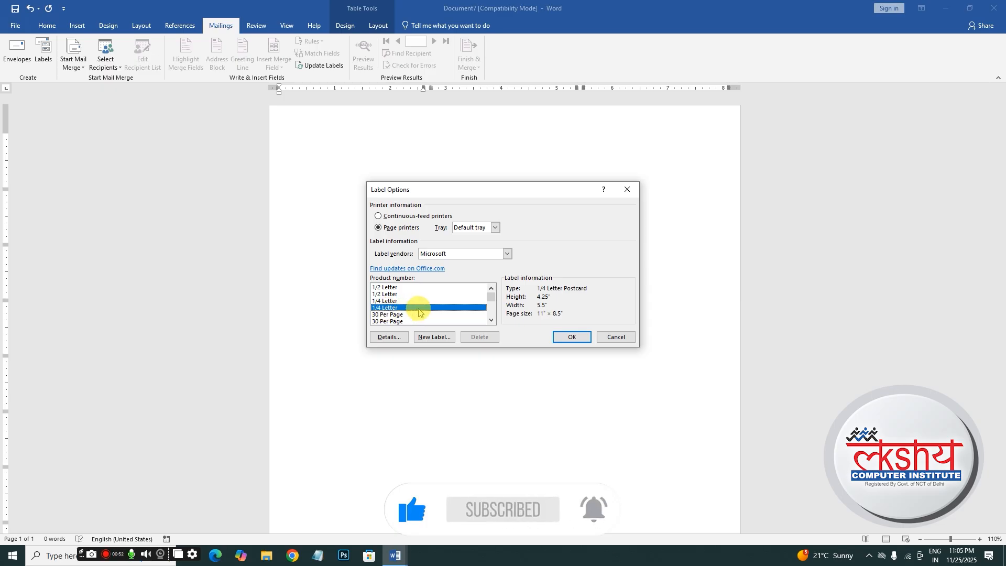
pyautogui.click(566, 340)
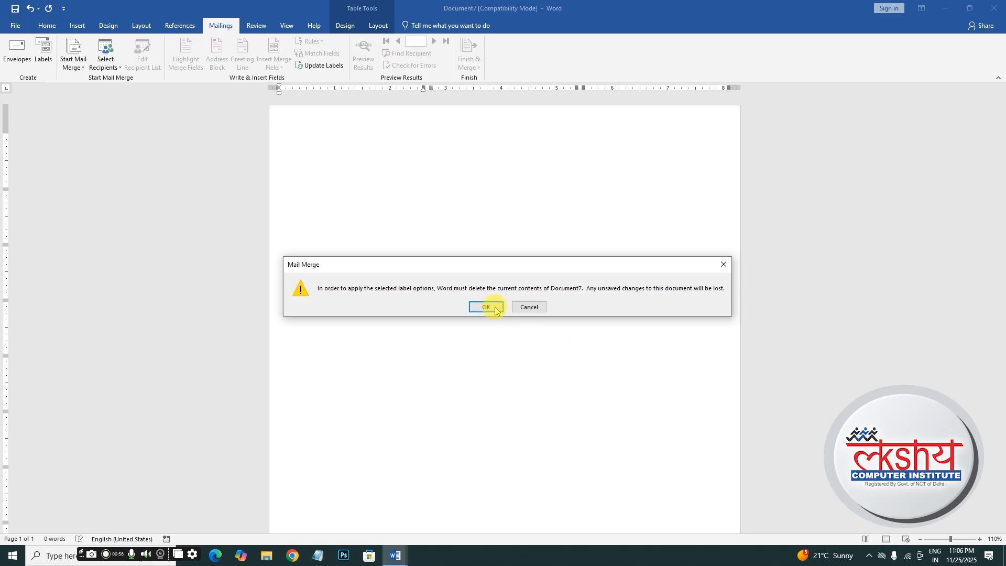
pyautogui.click(491, 308)
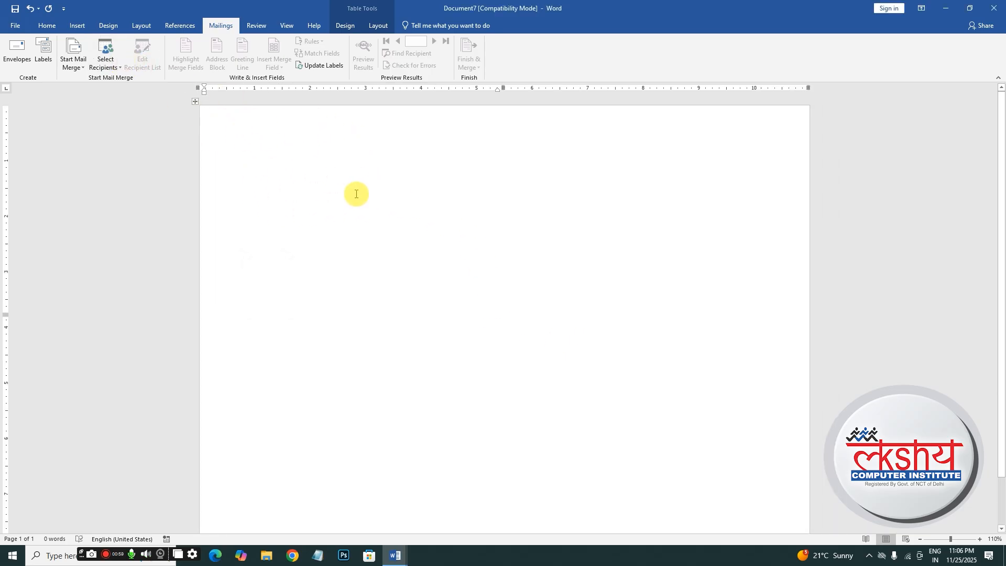
# - Draw a rounded rectangle near the top-left of the label page
pyautogui.click(77, 25)
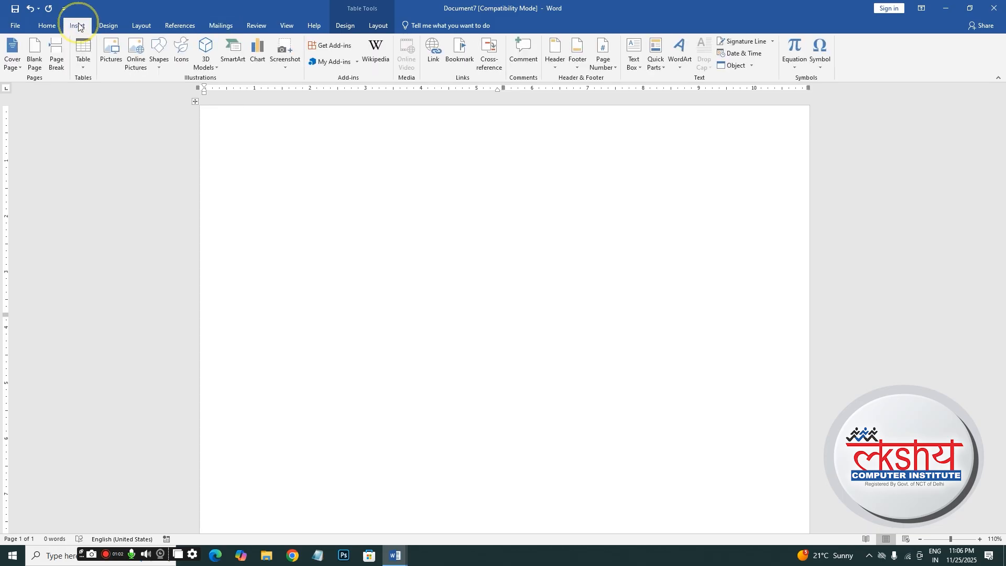
pyautogui.click(159, 55)
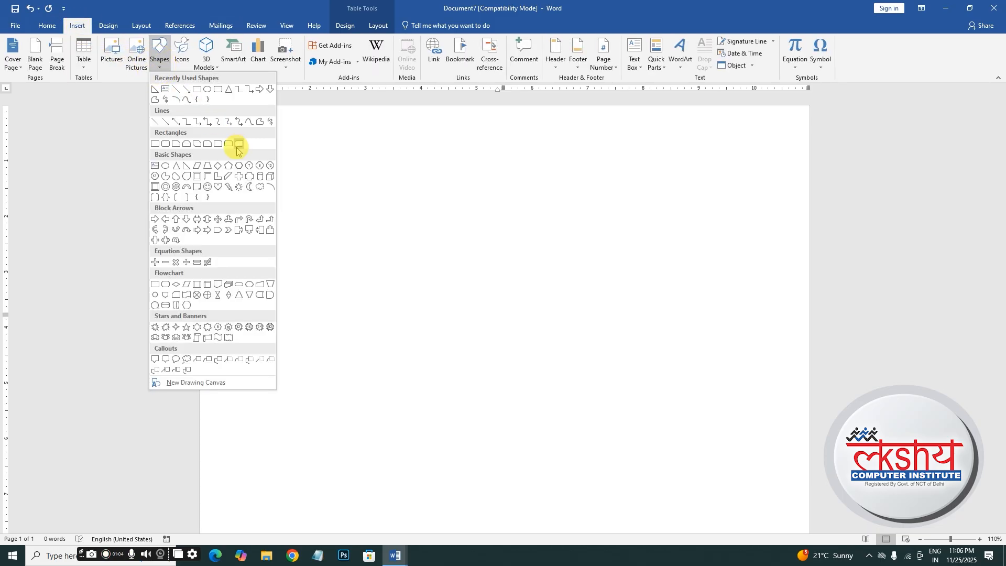
pyautogui.click(218, 89)
pyautogui.moveTo(247, 147)
pyautogui.mouseDown()
pyautogui.moveTo(306, 192)
pyautogui.moveTo(382, 206)
pyautogui.moveTo(395, 224)
pyautogui.mouseUp()
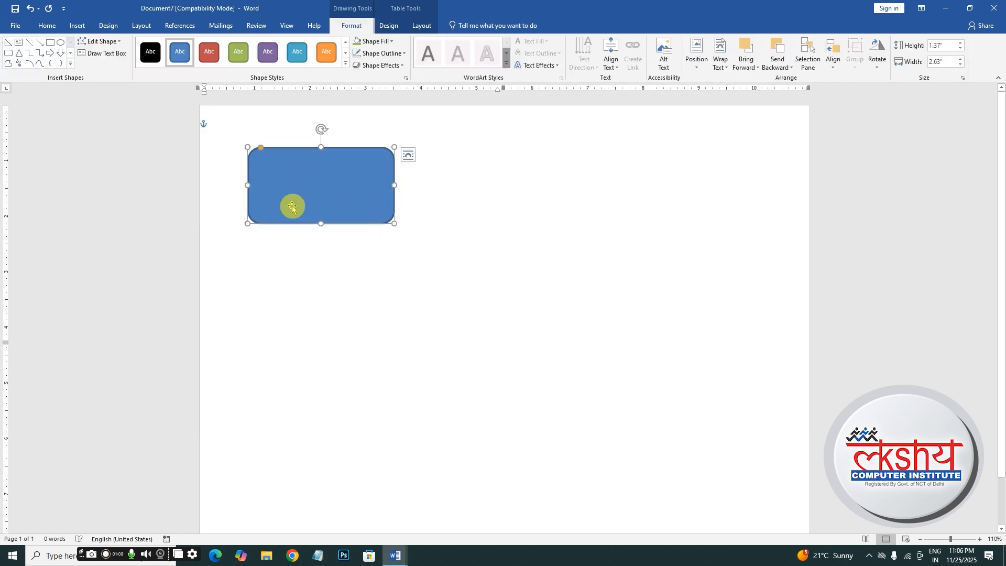
# - Fill the rectangle with the Bouquet texture and give it no outline
pyautogui.click(391, 42)
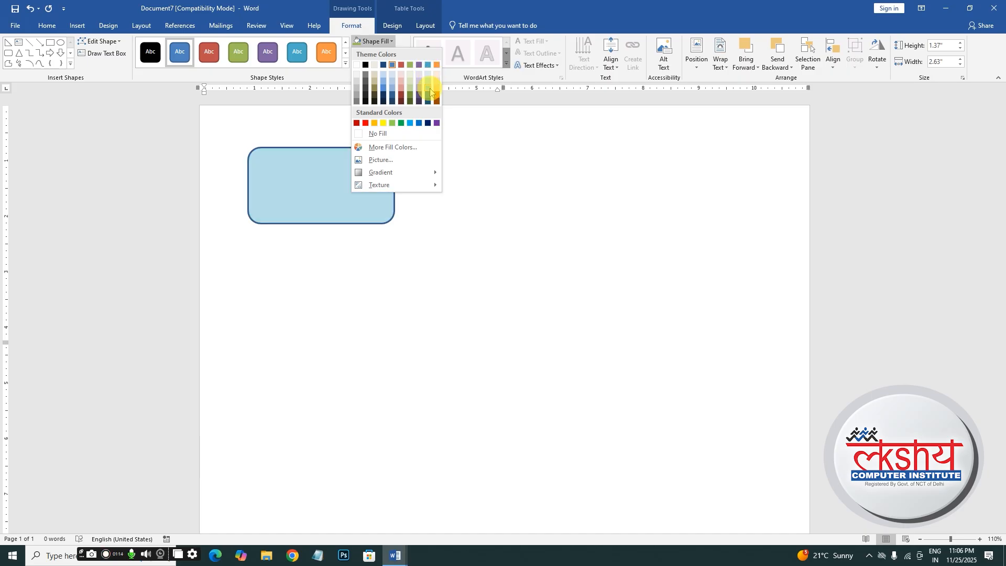
pyautogui.moveTo(388, 185)
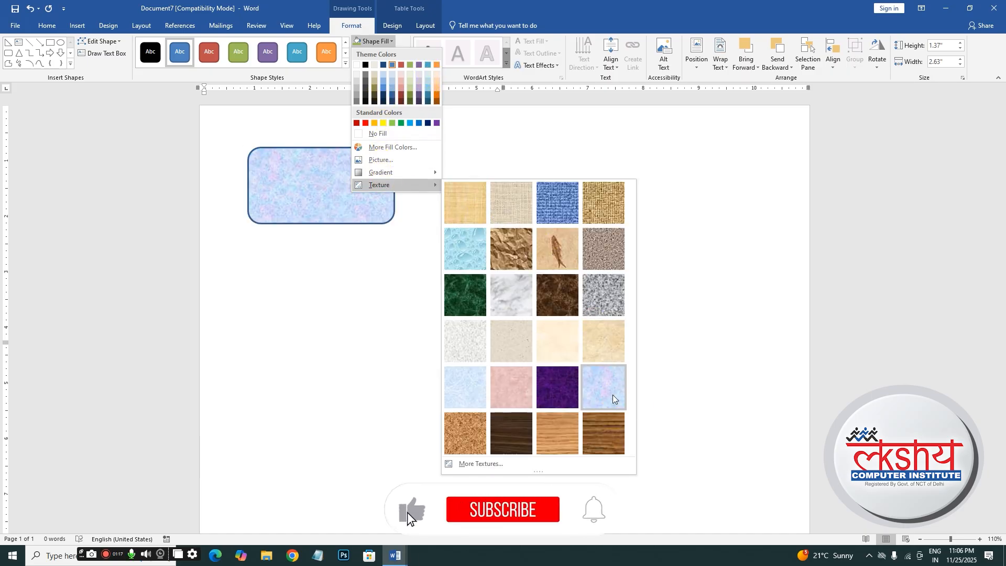
pyautogui.click(611, 394)
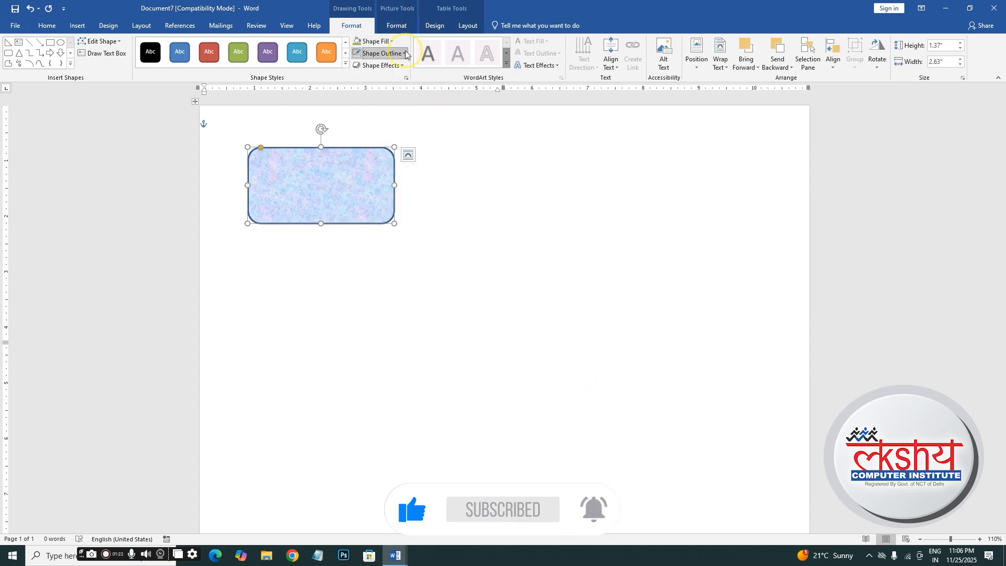
pyautogui.click(378, 53)
pyautogui.click(376, 146)
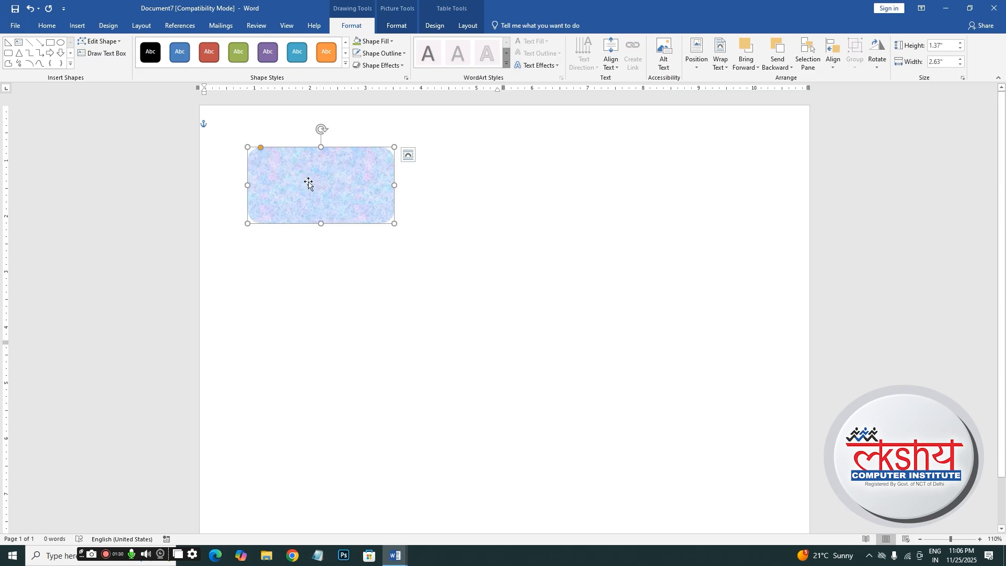
# - Type Name, Class and subject lines in the shape and make them bold black
pyautogui.write('name')
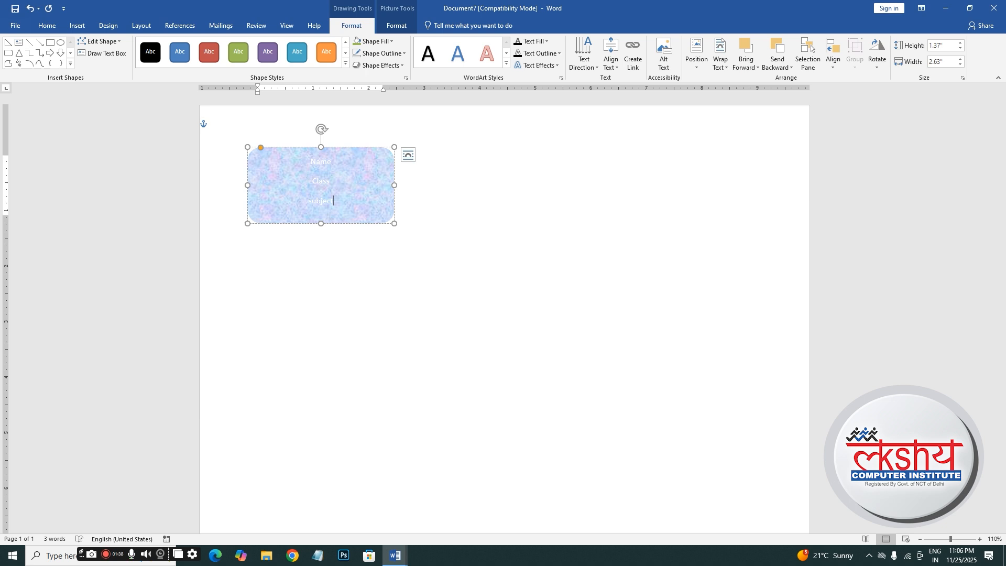
pyautogui.moveTo(311, 162); pyautogui.dragTo(355, 210)
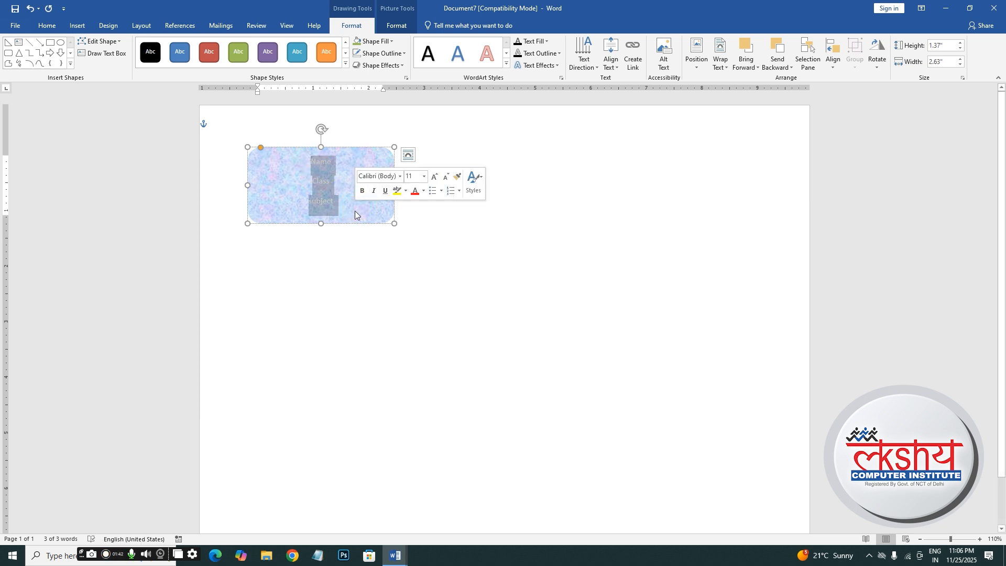
pyautogui.click(424, 191)
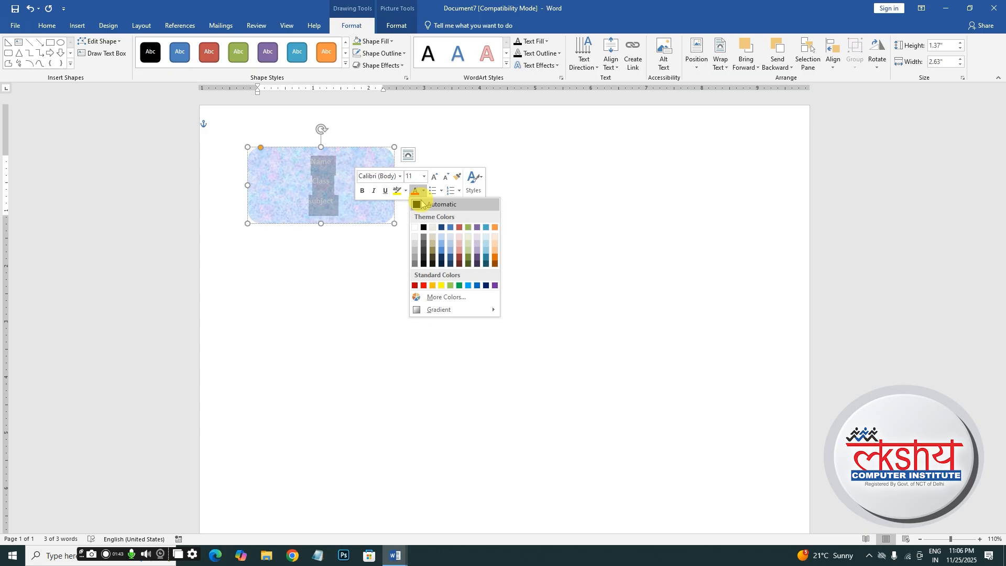
pyautogui.click(423, 227)
pyautogui.click(362, 191)
pyautogui.click(313, 163)
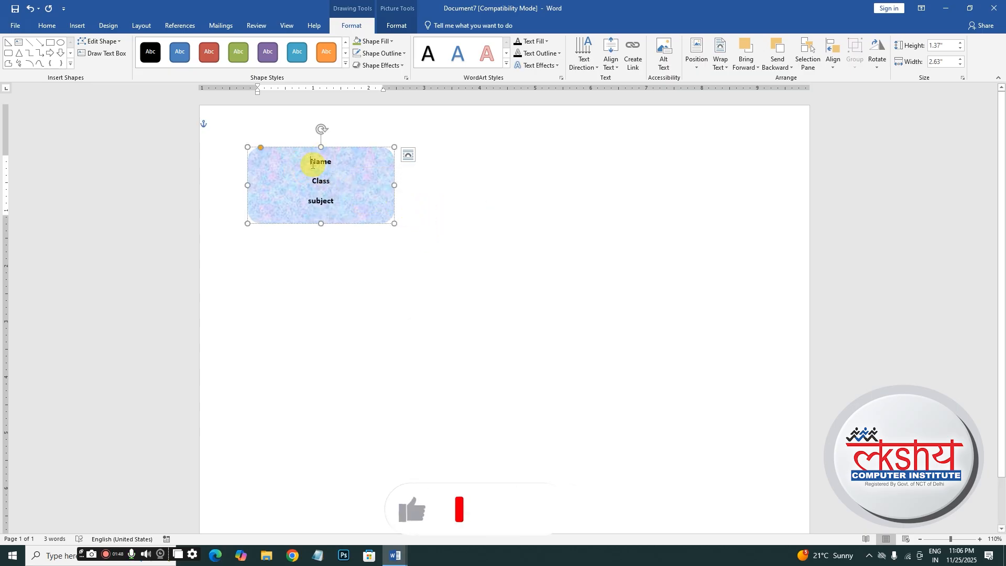
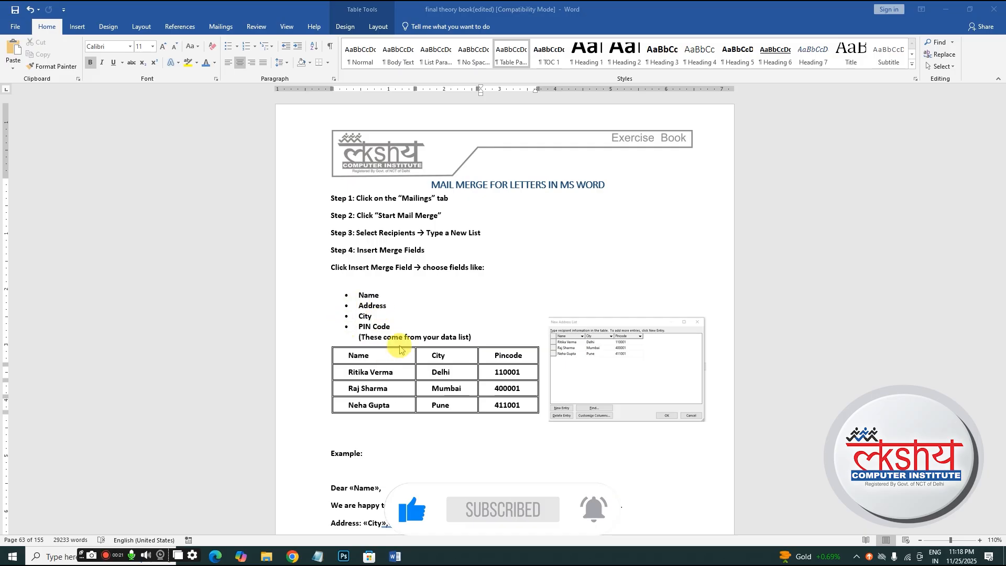
# - Close the 'final theory book' window so the Document9 meeting letter is showing
pyautogui.click(379, 428)
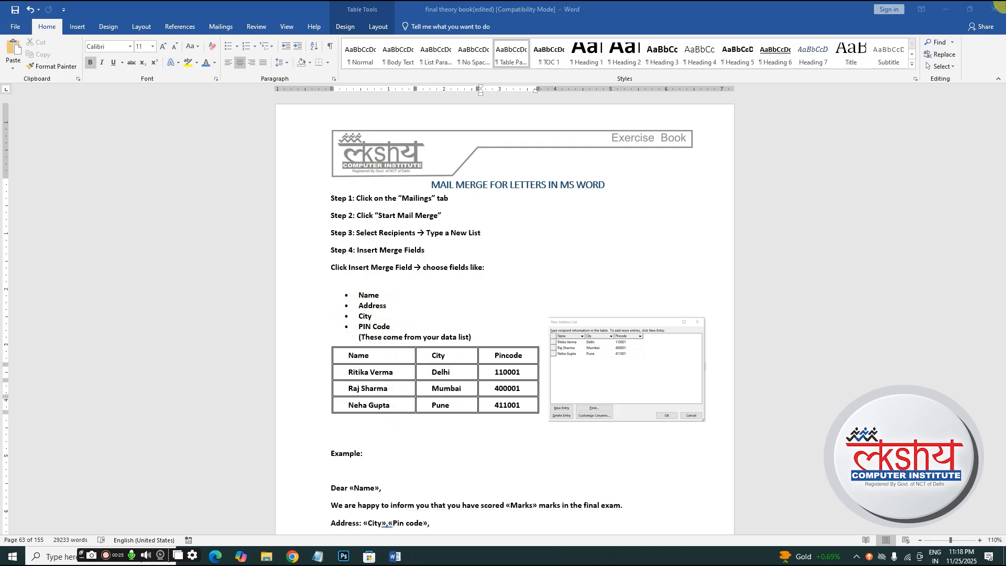
pyautogui.click(1001, 6)
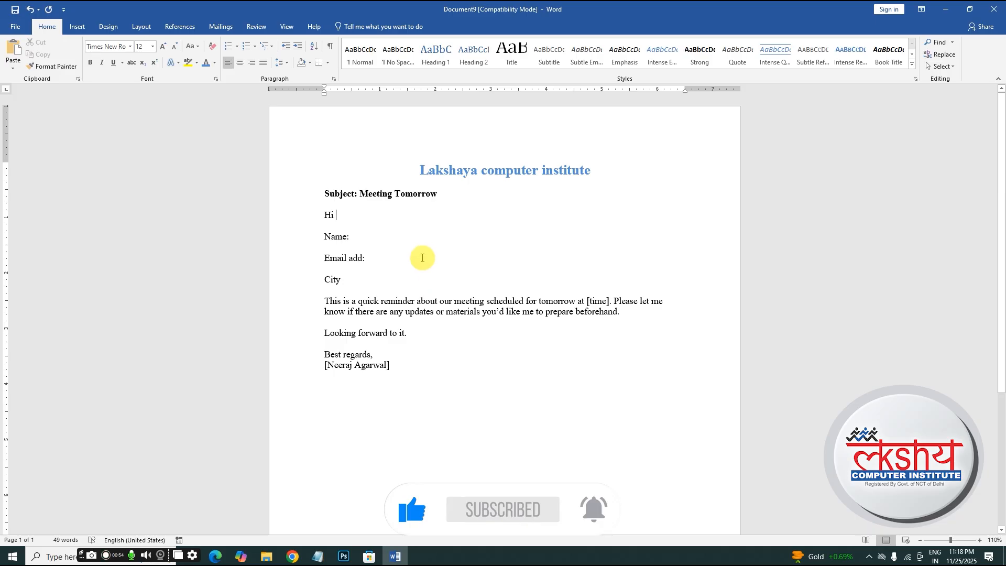
# - Start a new recipient list via Select Recipients > Type a New List, moving the form right
pyautogui.click(229, 28)
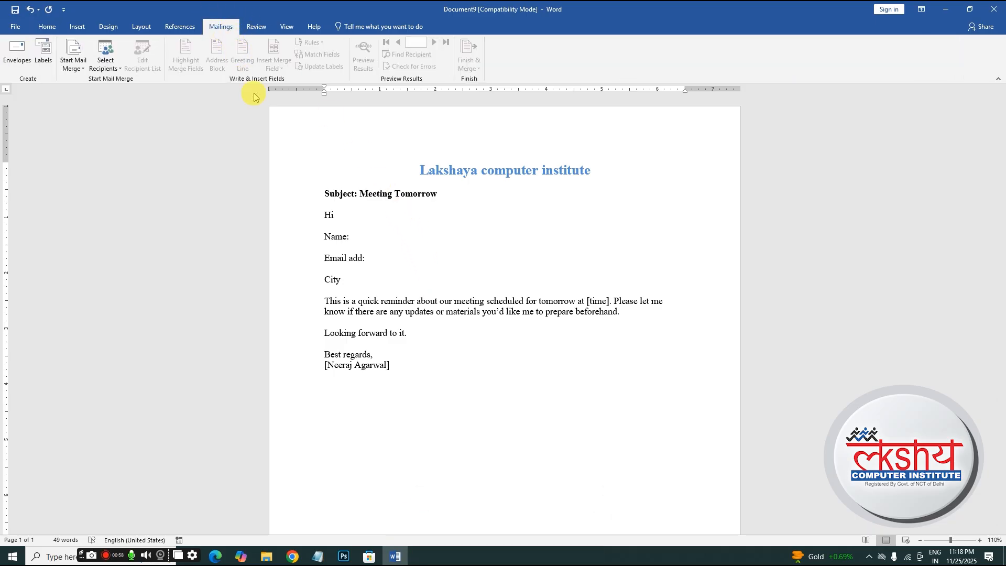
pyautogui.click(116, 71)
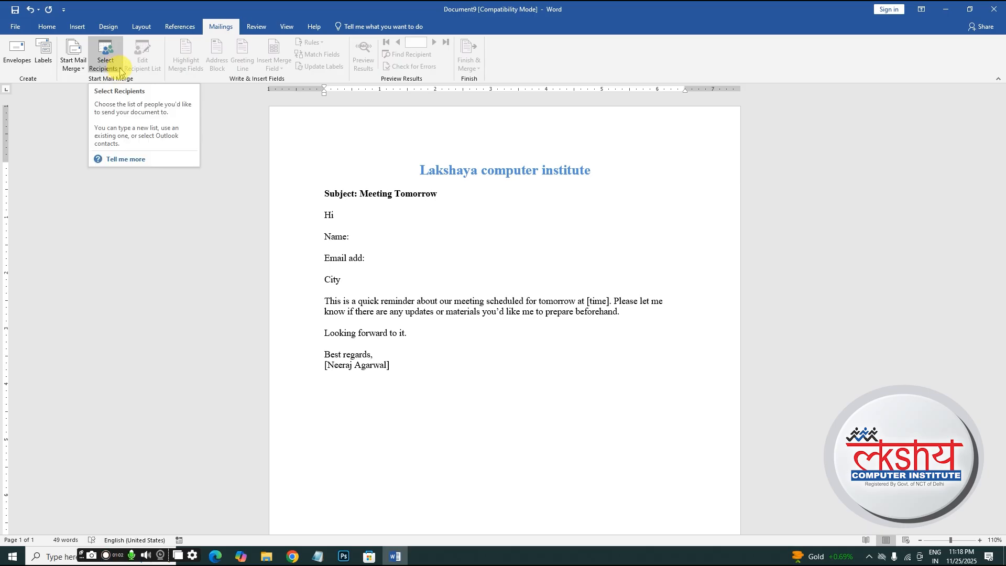
pyautogui.click(120, 72)
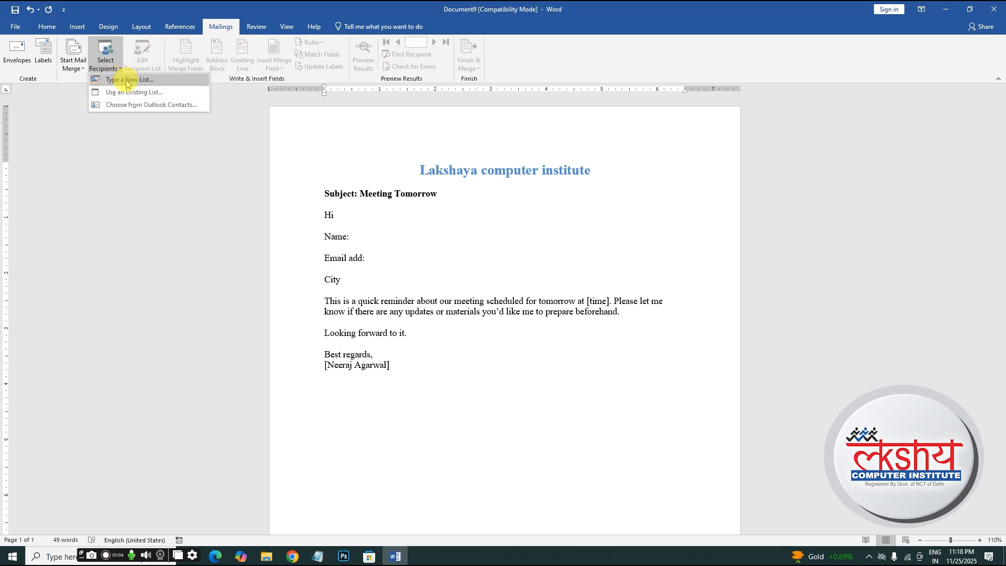
pyautogui.click(127, 83)
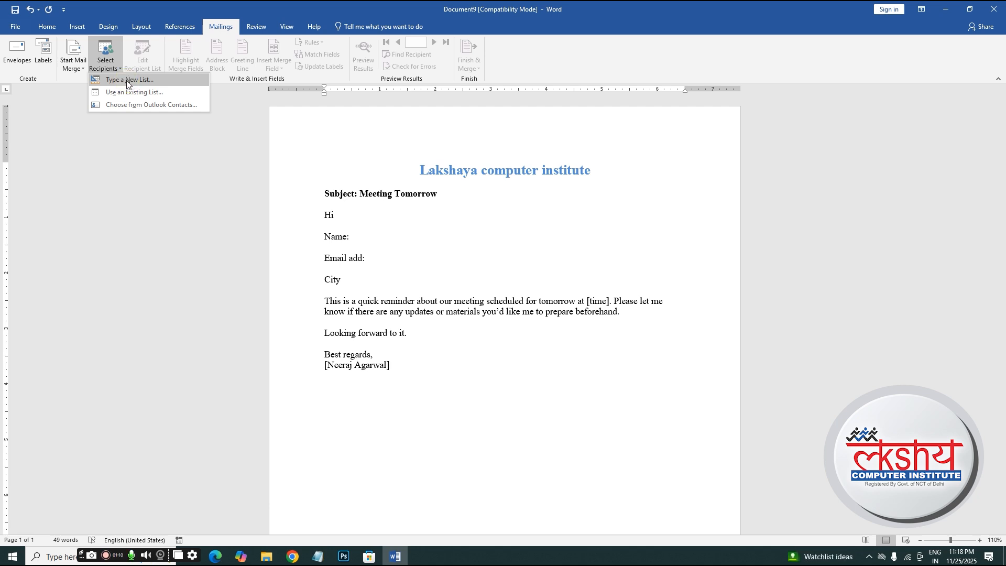
pyautogui.click(127, 82)
pyautogui.moveTo(452, 187); pyautogui.dragTo(558, 200)
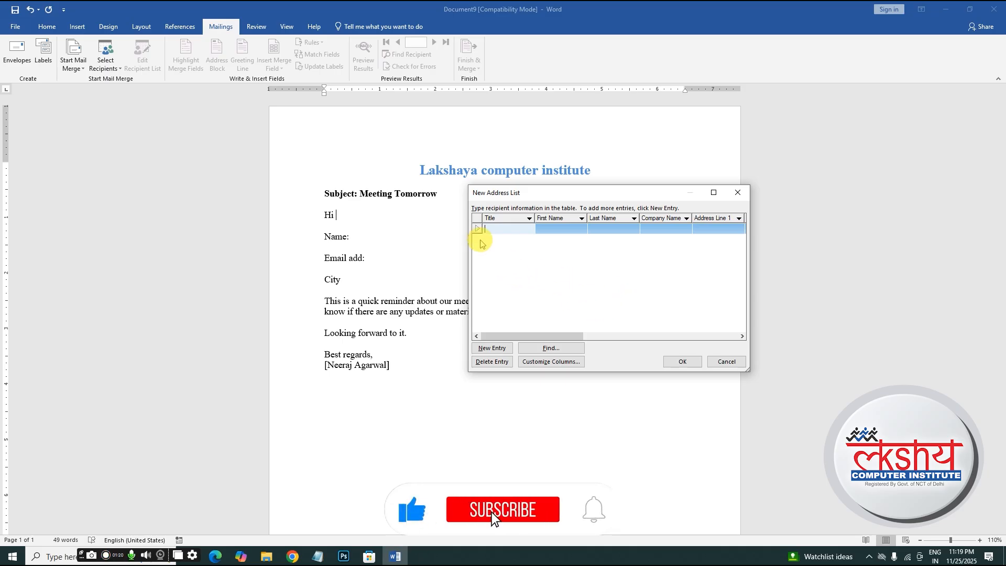
# - Delete every default column, Title through E-mail Address, from the recipient list
pyautogui.click(565, 365)
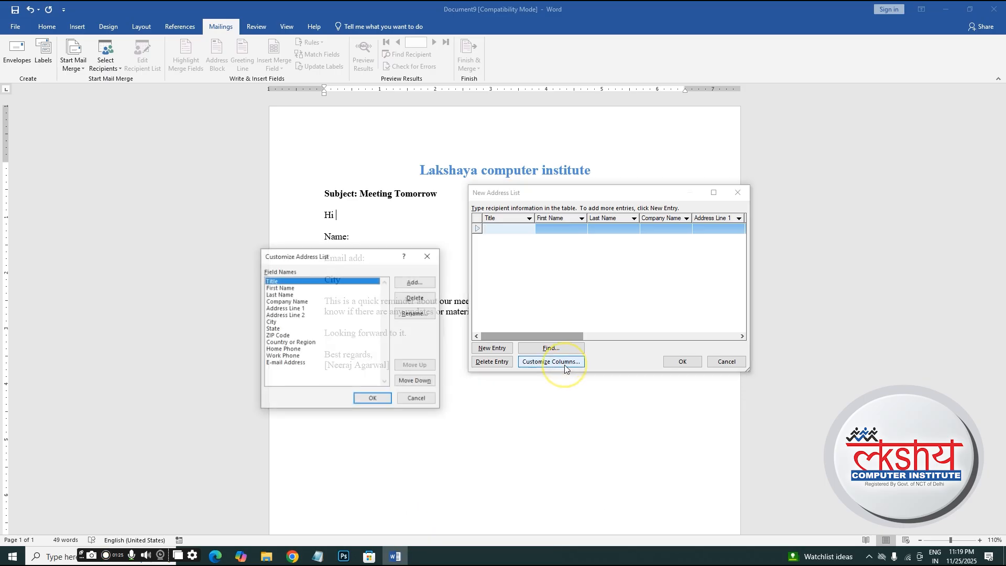
pyautogui.click(417, 298)
pyautogui.click(487, 309)
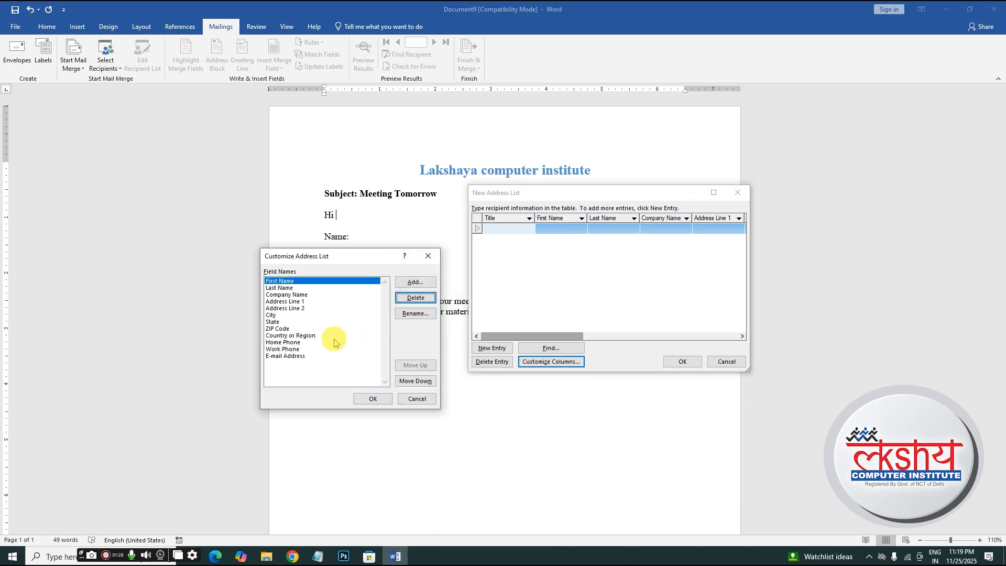
pyautogui.press('Return')
pyautogui.press('Return')
pyautogui.press('Return')
pyautogui.press('Return')
pyautogui.press('Return')
pyautogui.press('Return')
pyautogui.press('Return')
pyautogui.press('Return')
pyautogui.press('Return')
pyautogui.press('Return')
pyautogui.press('Return')
pyautogui.press('Return')
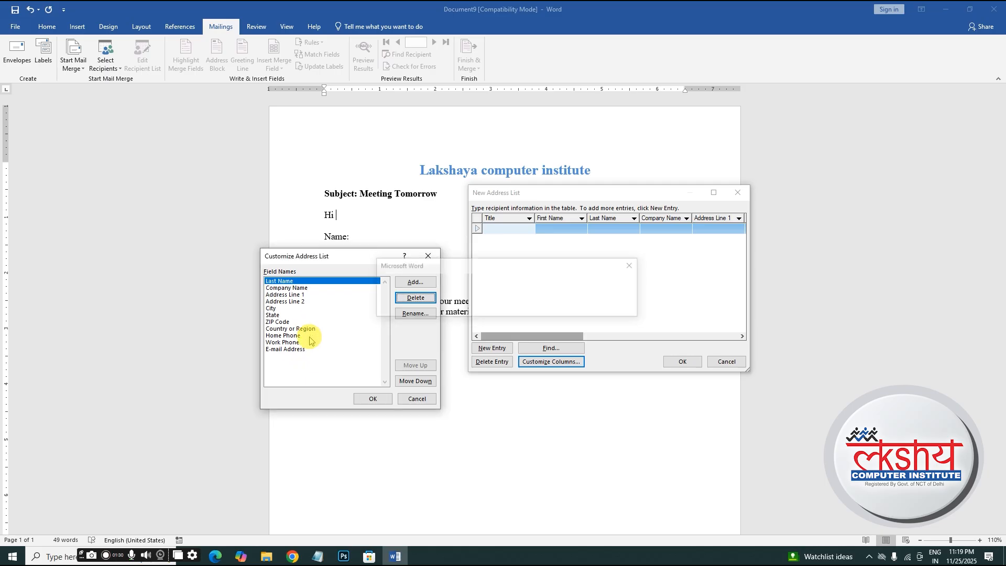
pyautogui.press('Return')
pyautogui.press('Return')
pyautogui.press('Return')
pyautogui.press('Return')
pyautogui.press('Return')
pyautogui.press('Return')
pyautogui.press('Return')
pyautogui.press('Return')
pyautogui.press('Return')
pyautogui.press('Return')
pyautogui.press('Return')
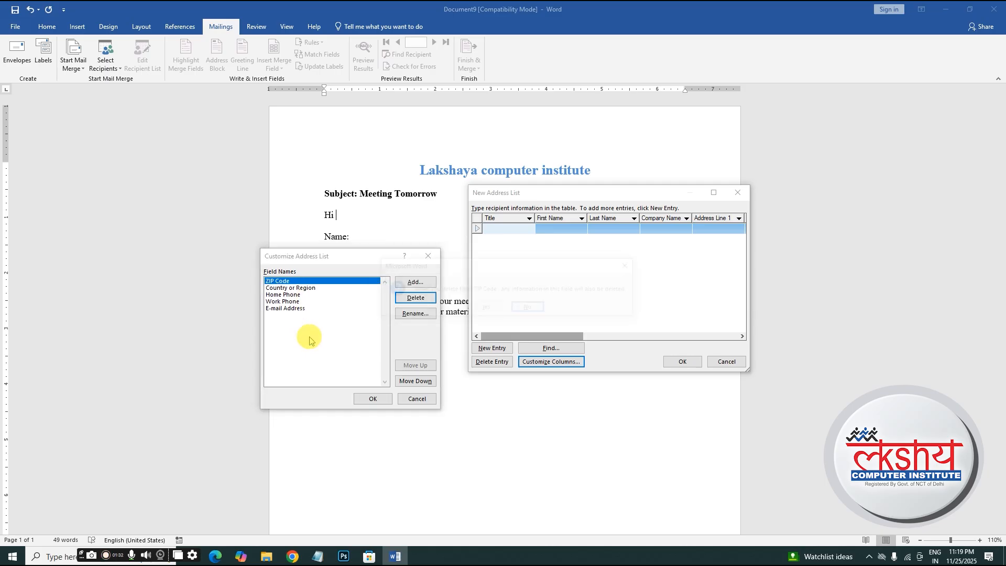
pyautogui.press('Return')
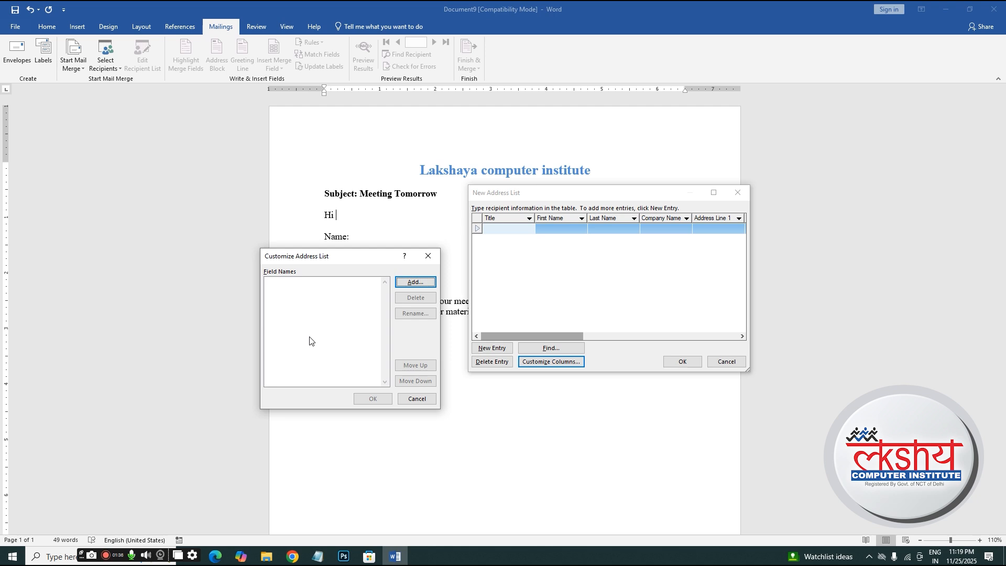
# - Add the custom fields name, email and city to the address list and accept it
pyautogui.click(408, 283)
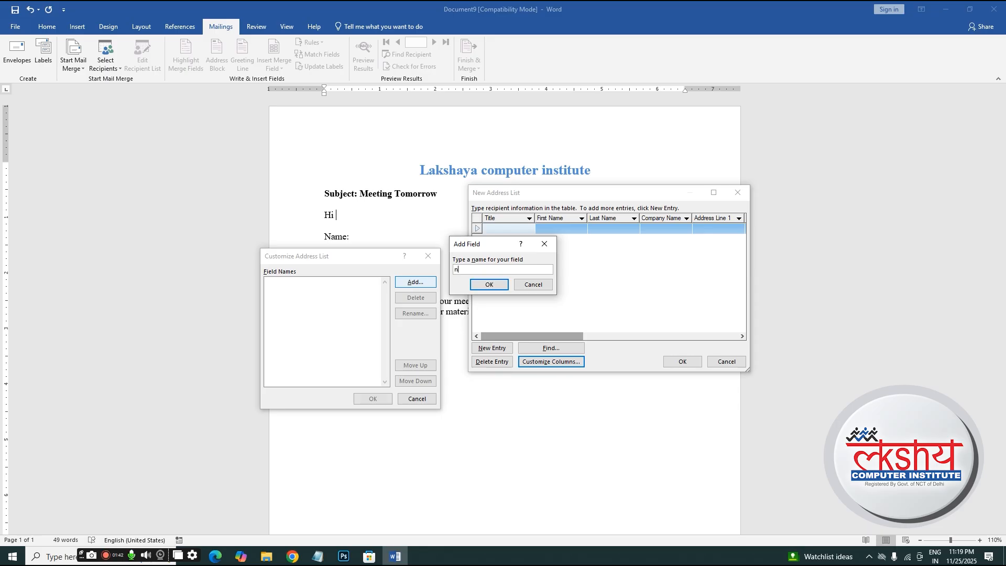
pyautogui.write('name')
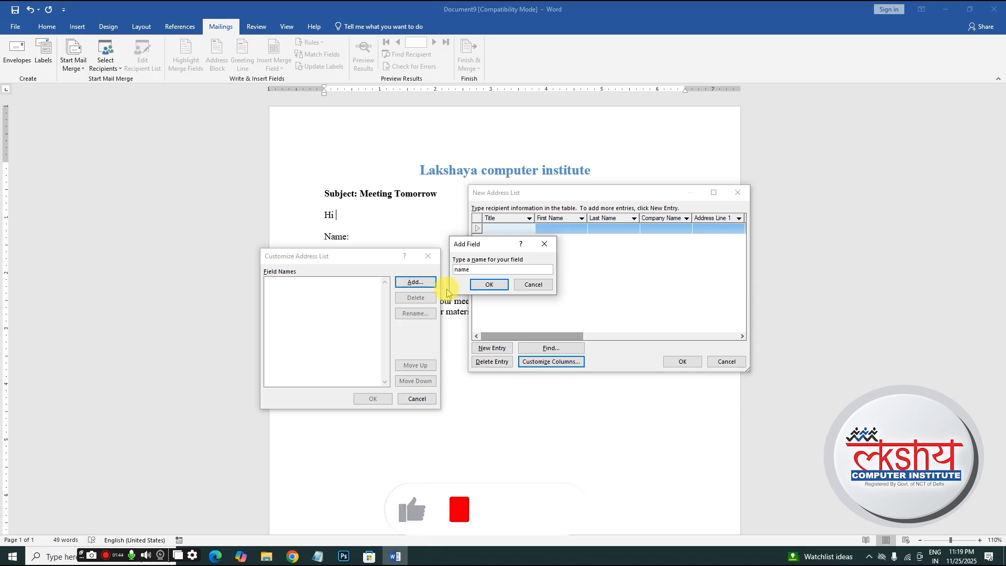
pyautogui.click(490, 284)
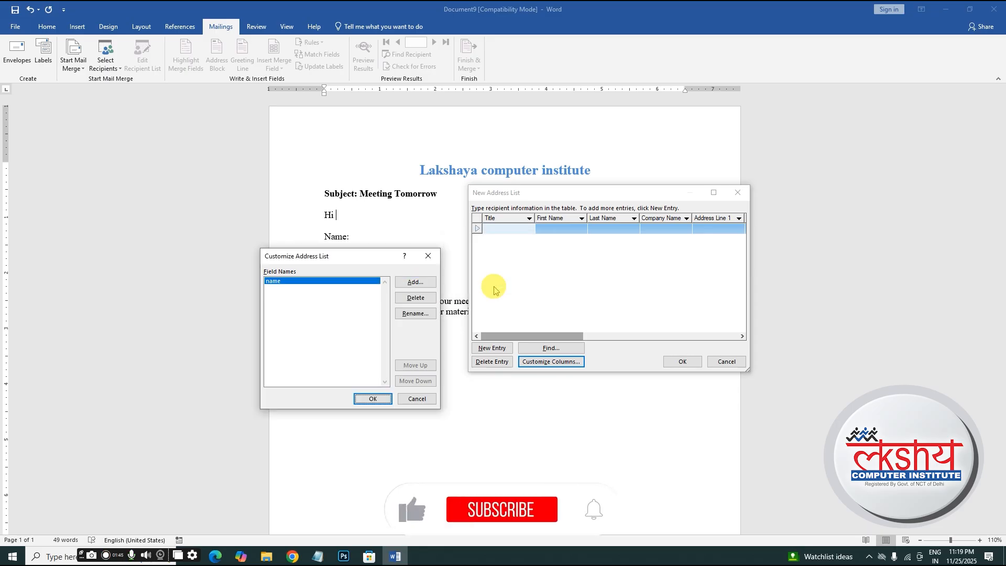
pyautogui.click(426, 287)
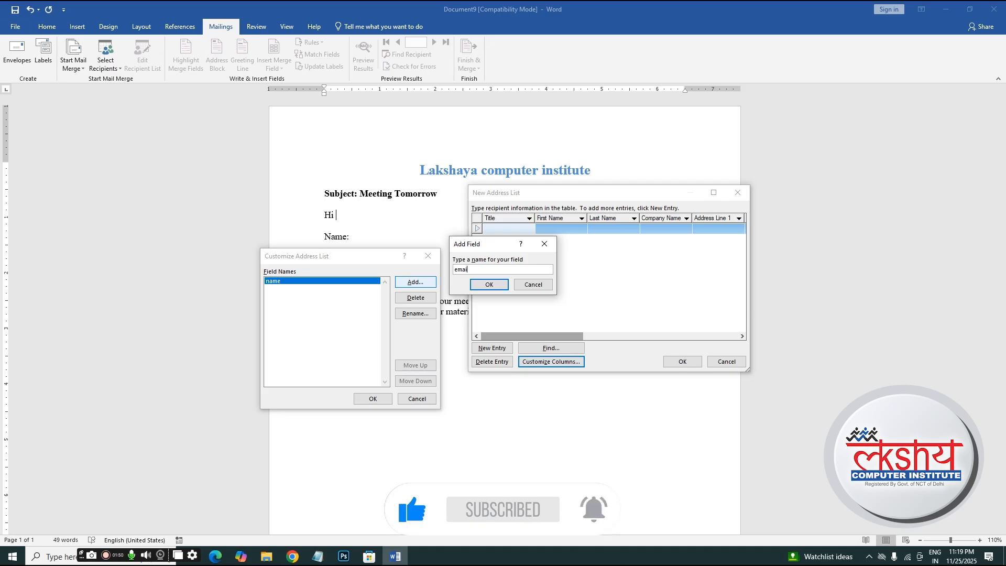
pyautogui.click(487, 286)
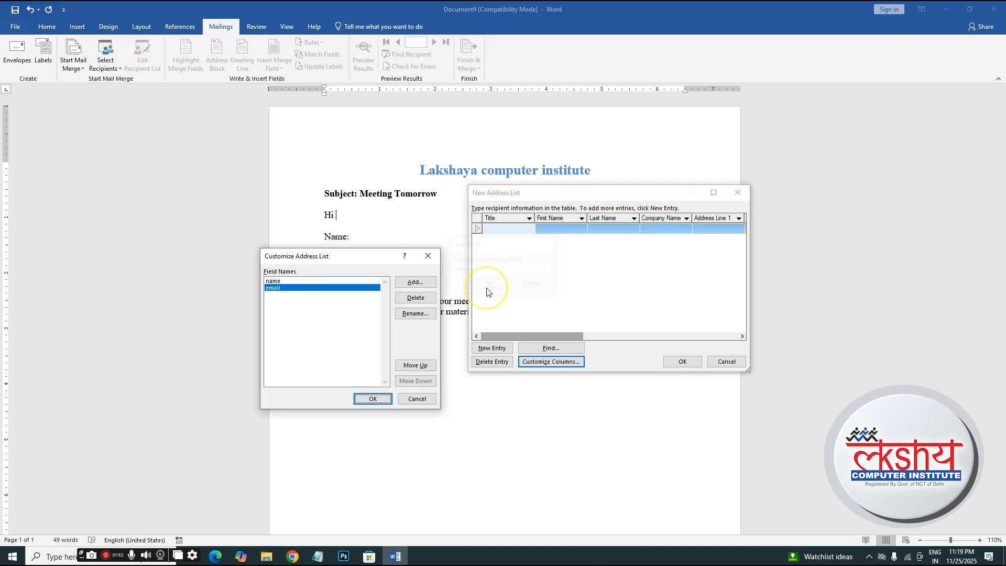
pyautogui.click(432, 286)
pyautogui.write('city')
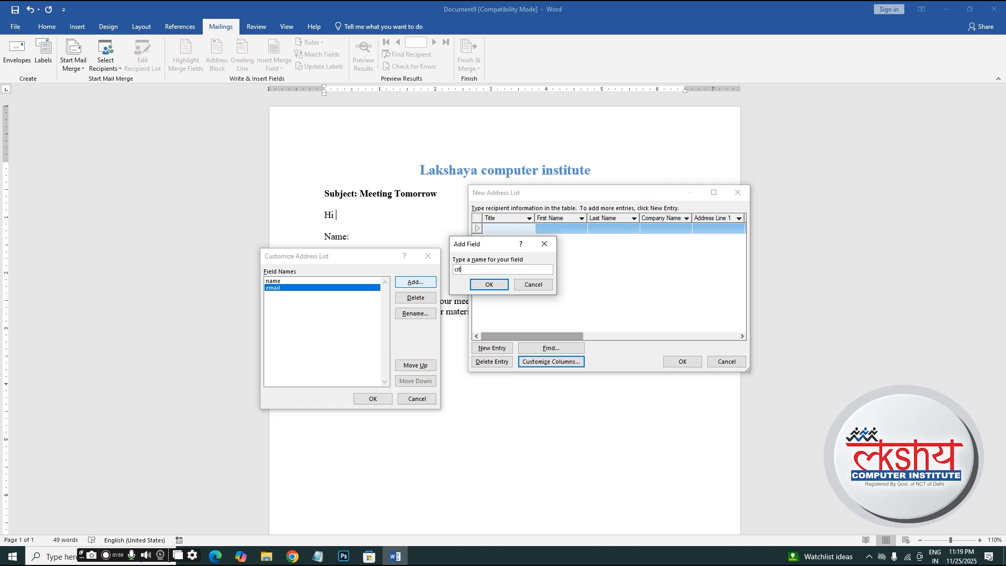
pyautogui.click(486, 285)
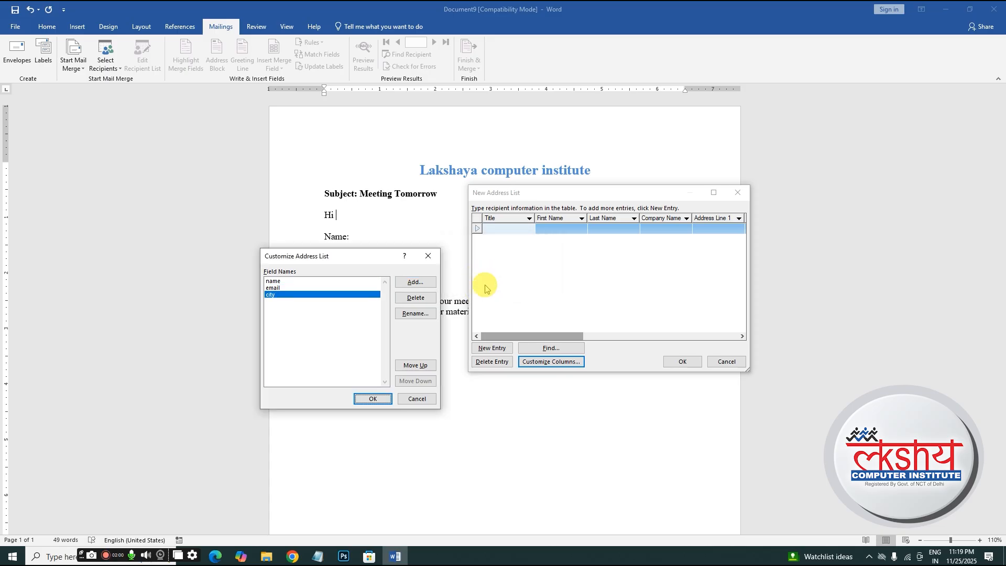
pyautogui.click(370, 400)
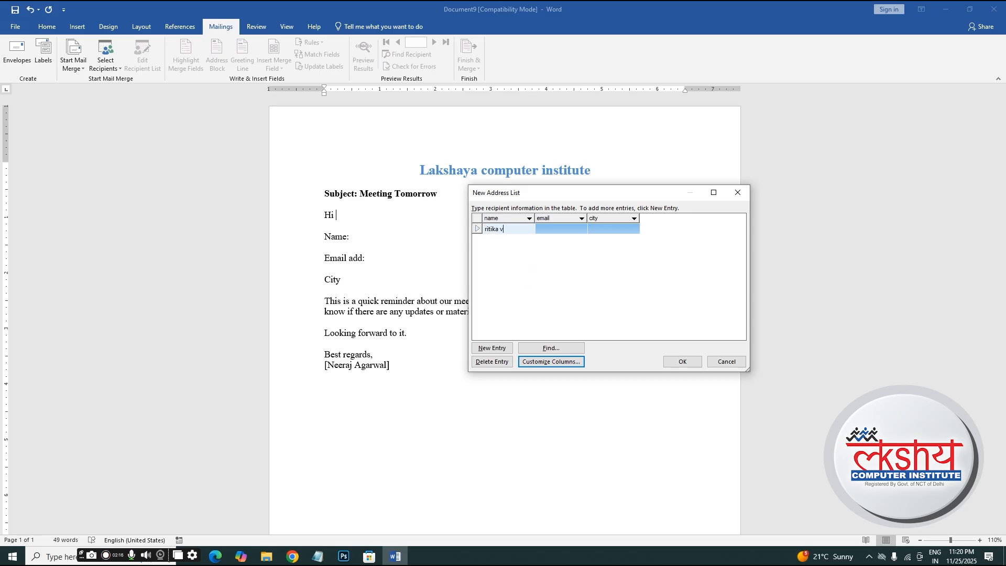
# - Finish the recipients' names, emails and cities (delhi, mumbai, pune) and confirm the list
pyautogui.write('rma')
pyautogui.click(528, 283)
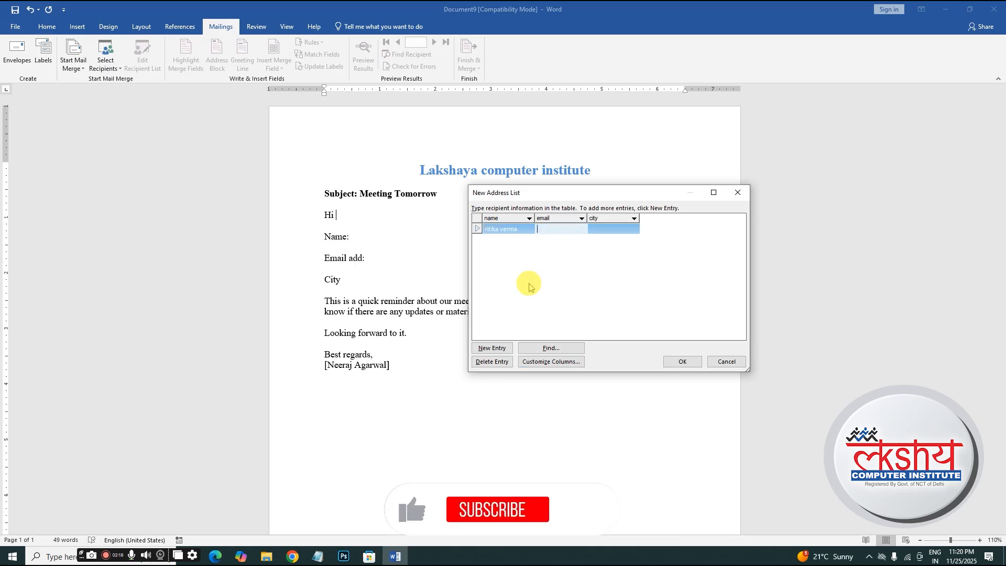
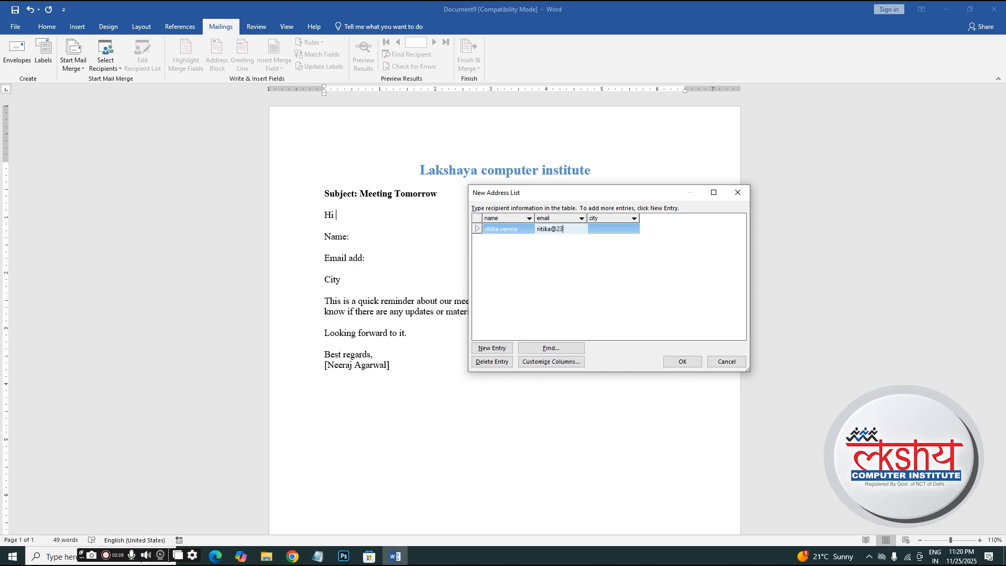
pyautogui.write('delhi')
pyautogui.press('Tab')
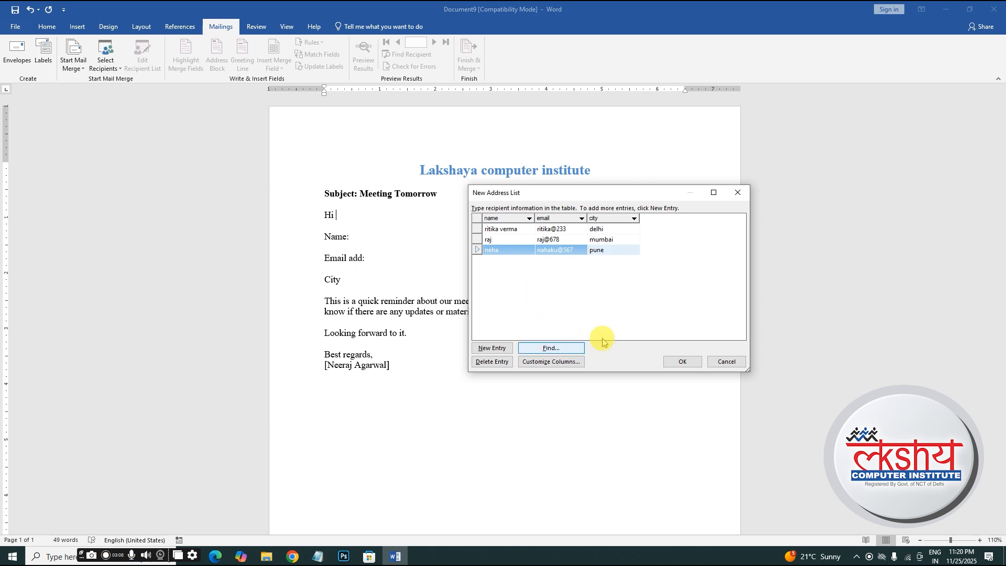
pyautogui.click(682, 362)
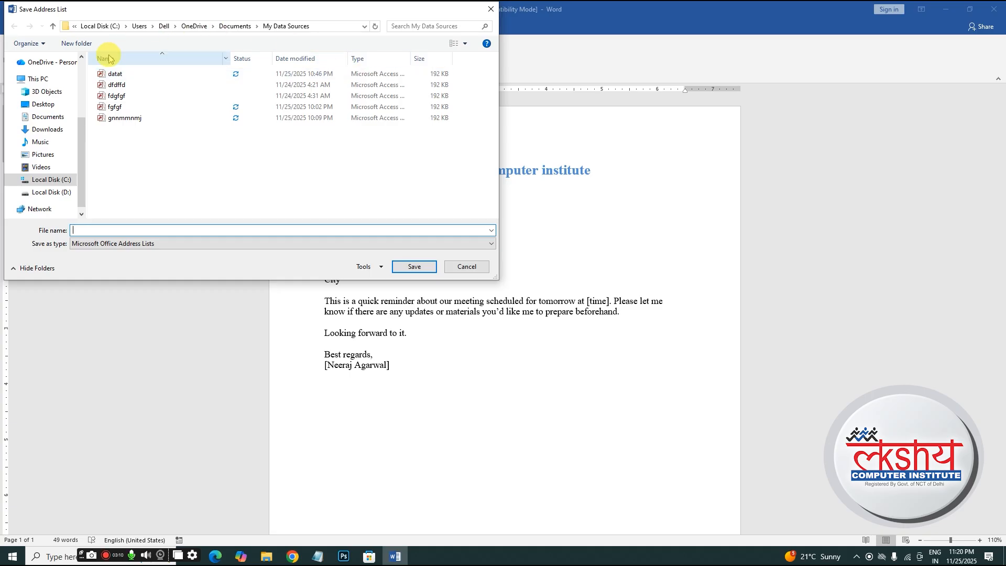
# - Save the recipient address list under the file name 'lettter'
pyautogui.click(219, 168)
pyautogui.click(219, 168)
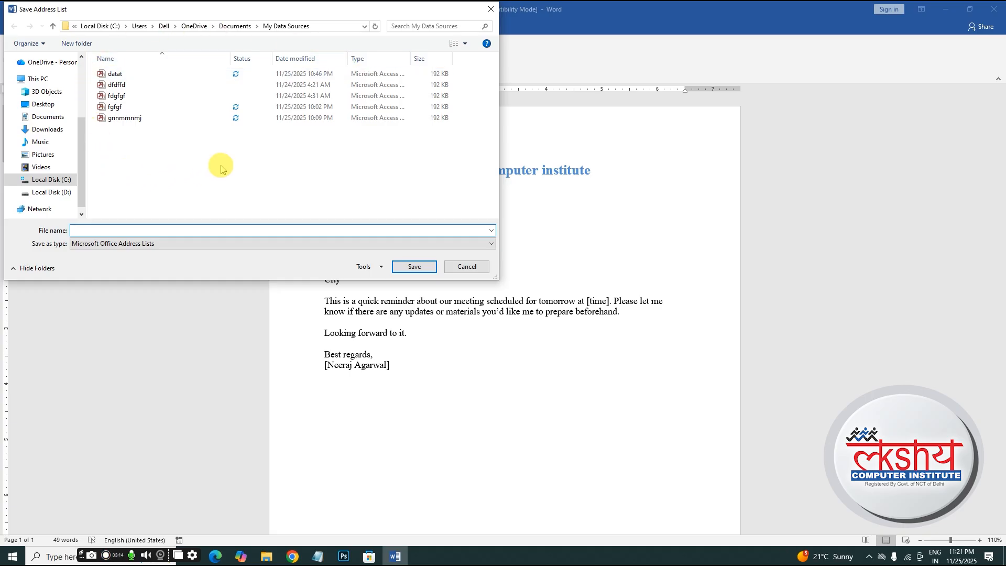
pyautogui.click(222, 164)
pyautogui.click(226, 165)
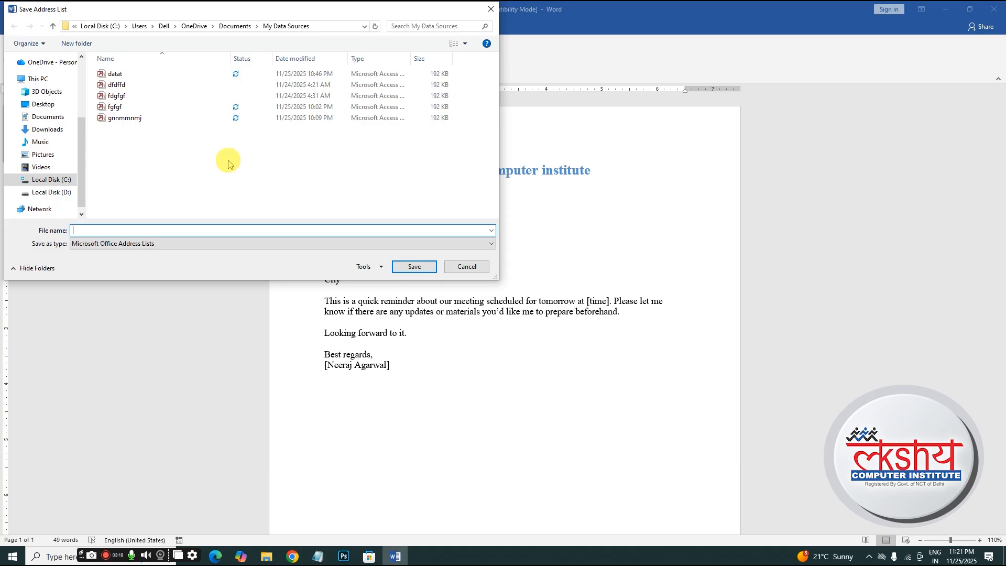
pyautogui.click(186, 200)
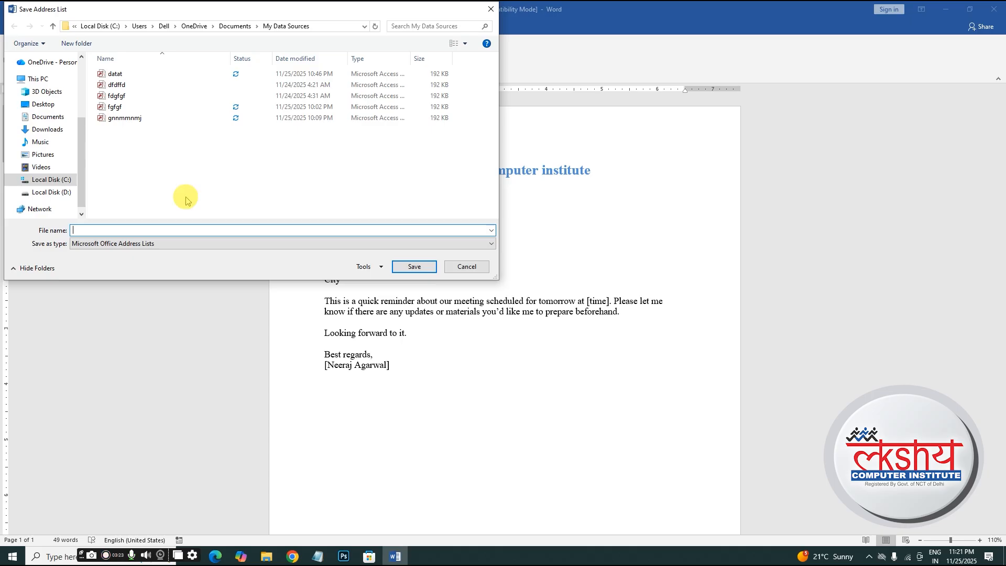
pyautogui.write('lettter')
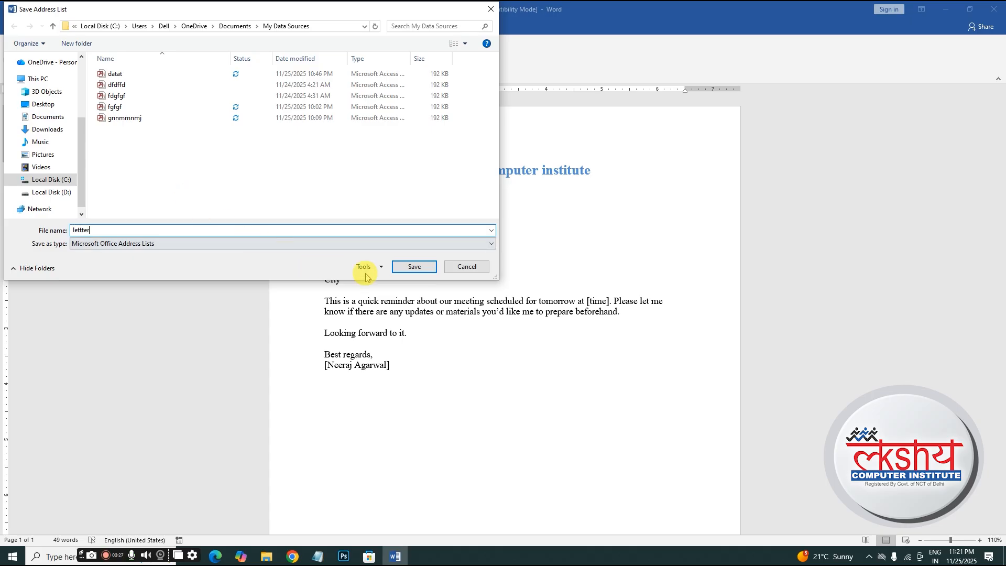
pyautogui.click(423, 266)
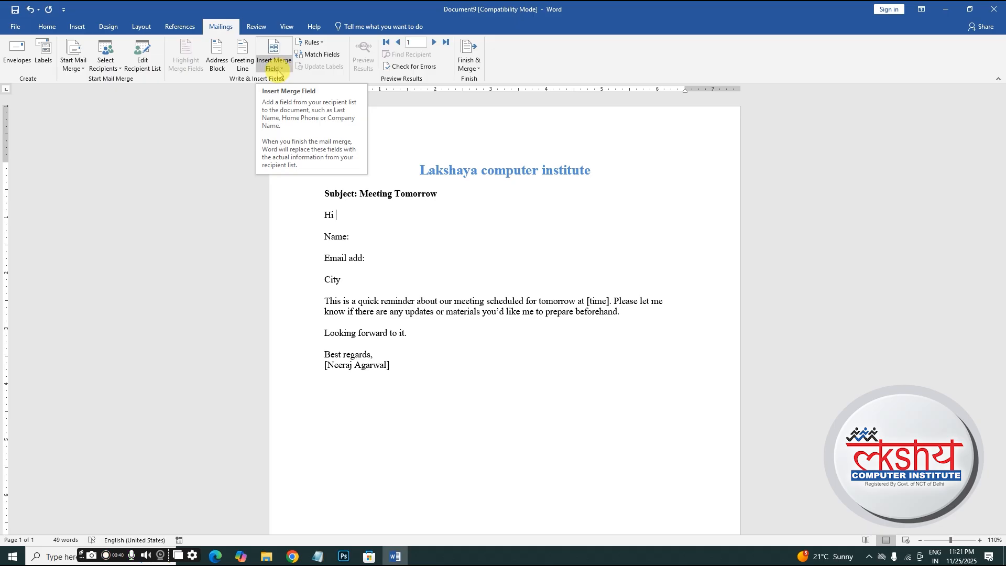
# - Insert the «name», «email» and «city» merge fields after the Name, Email add and City labels
pyautogui.click(338, 217)
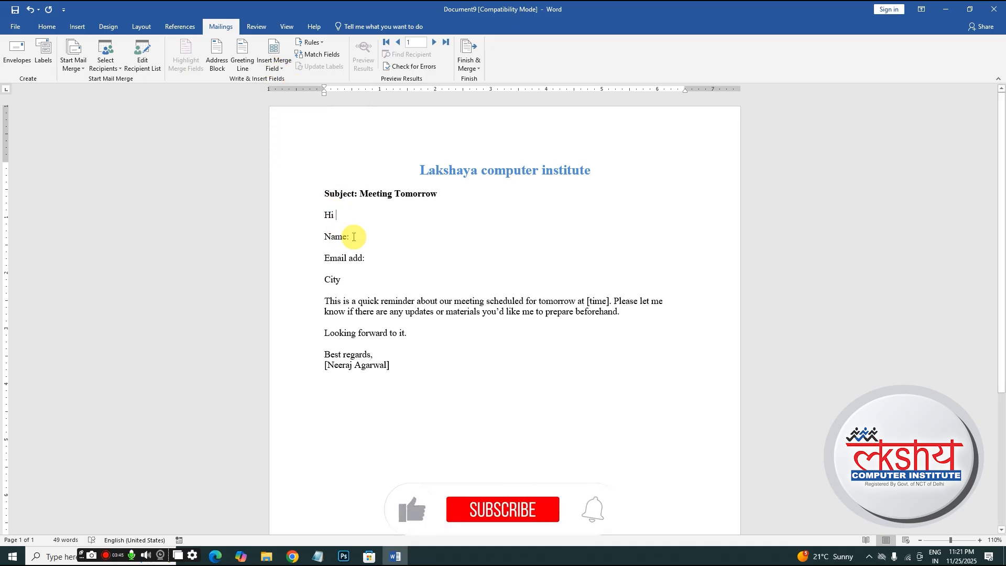
pyautogui.click(353, 237)
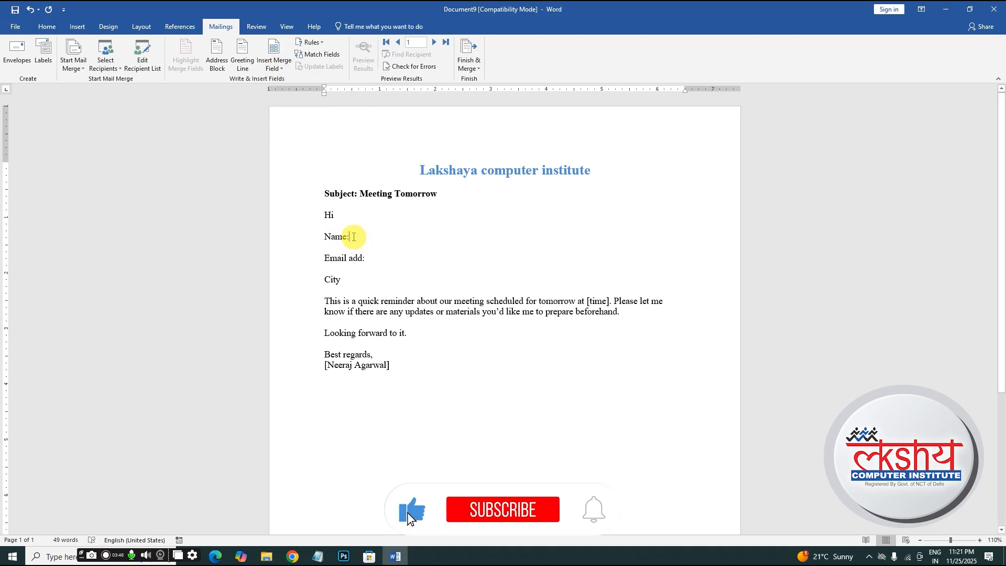
pyautogui.click(272, 68)
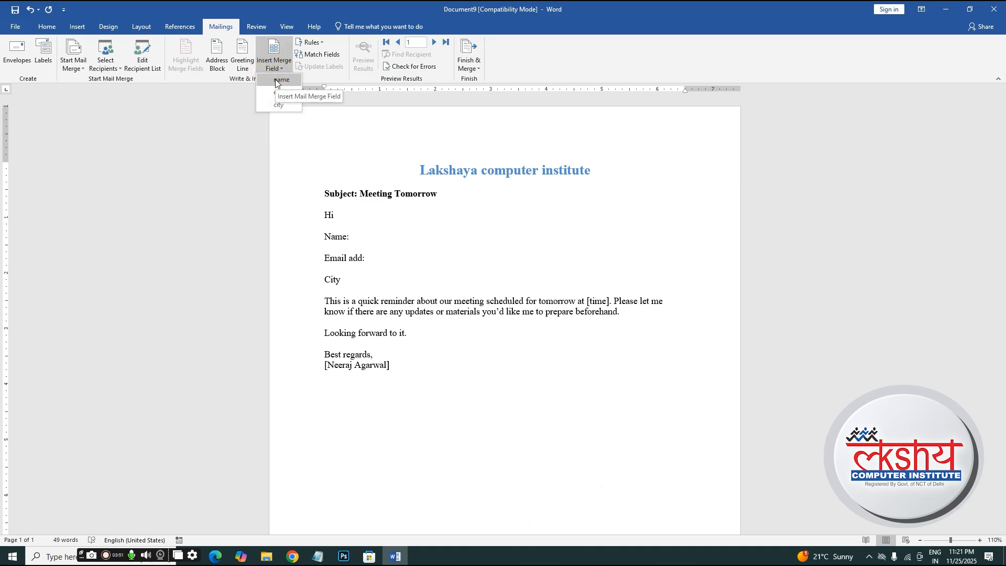
pyautogui.click(277, 81)
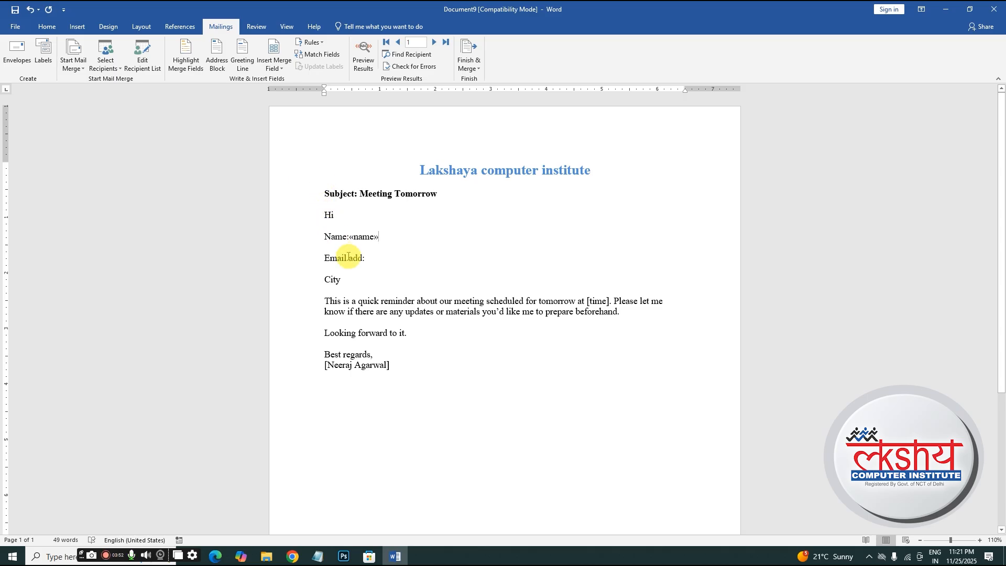
pyautogui.click(366, 258)
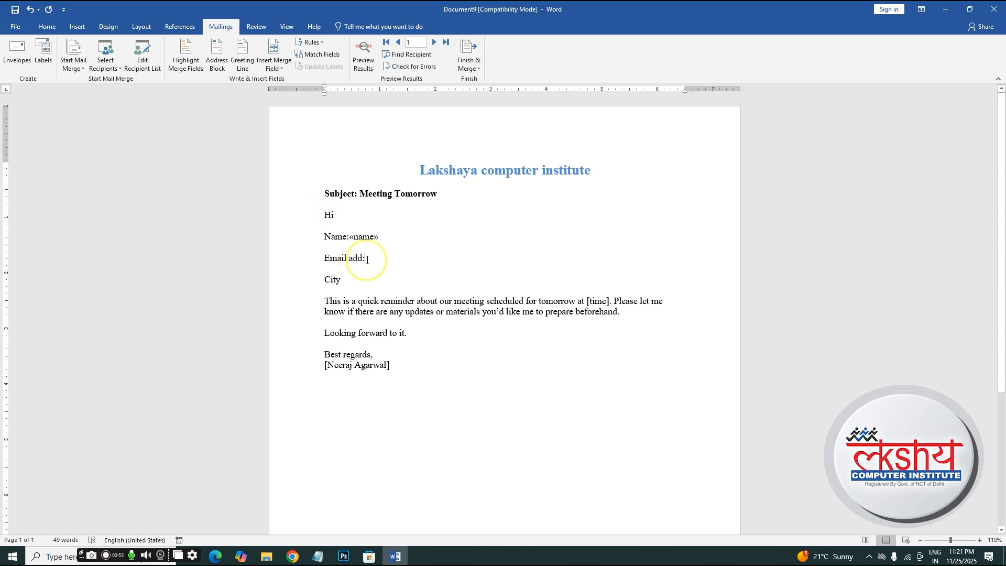
pyautogui.click(276, 73)
pyautogui.click(280, 98)
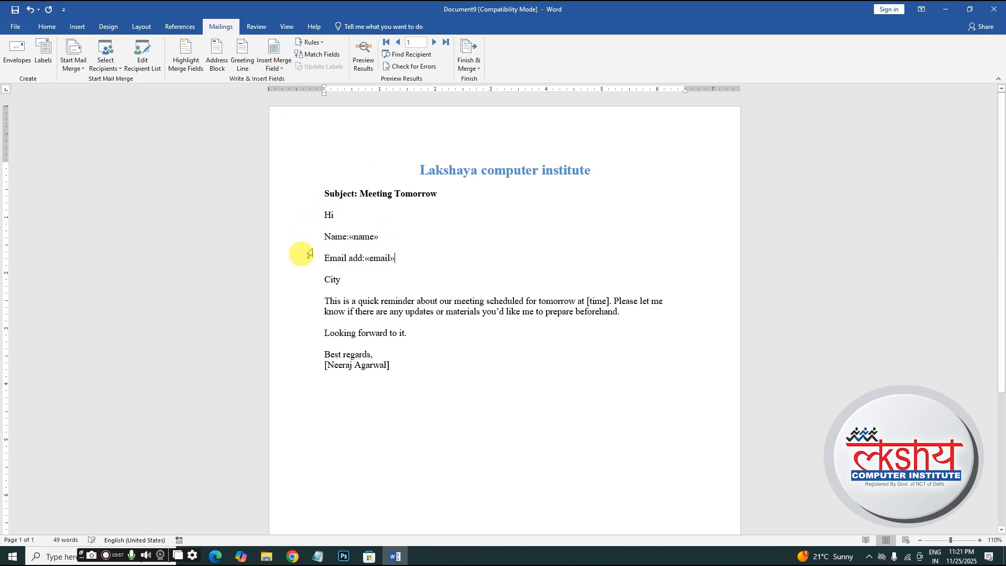
pyautogui.click(346, 278)
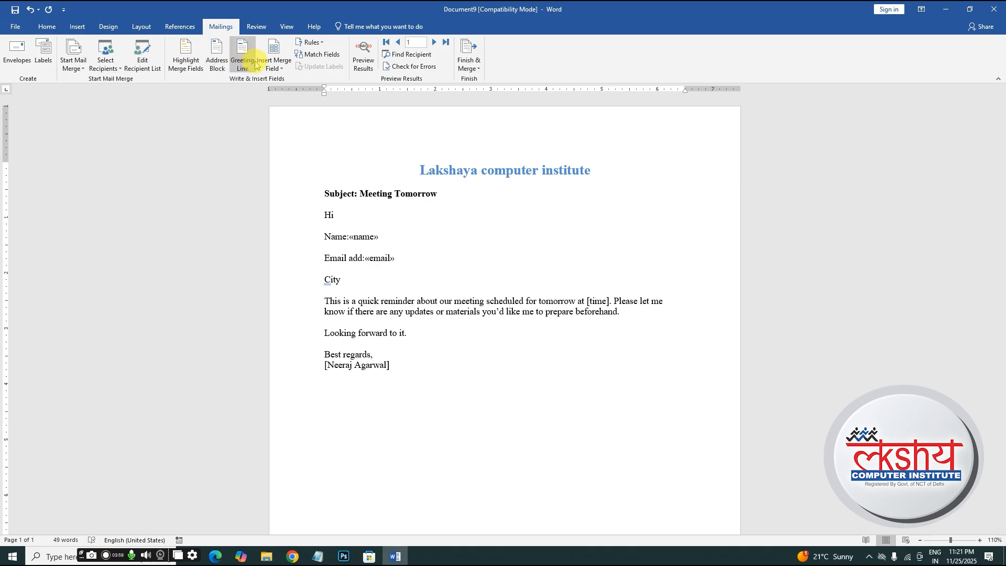
pyautogui.click(288, 72)
pyautogui.click(289, 109)
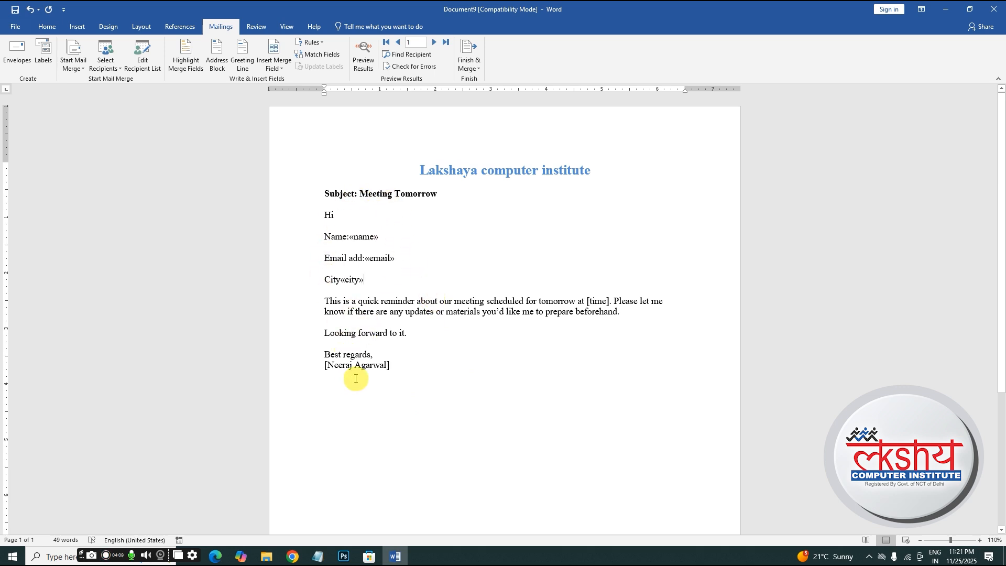
# - Finish & Merge into individual documents, merging All records into a new document
pyautogui.click(474, 71)
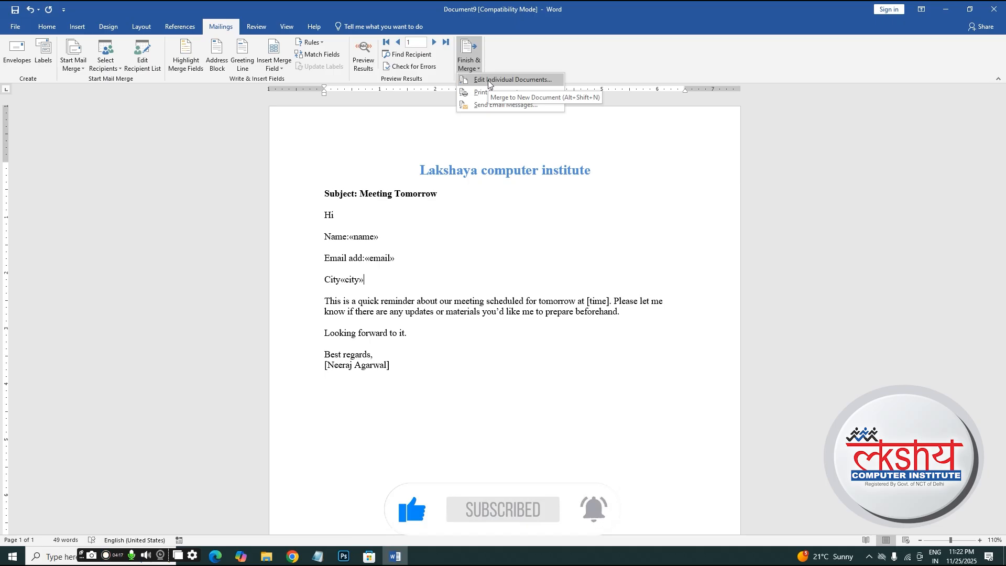
pyautogui.click(488, 80)
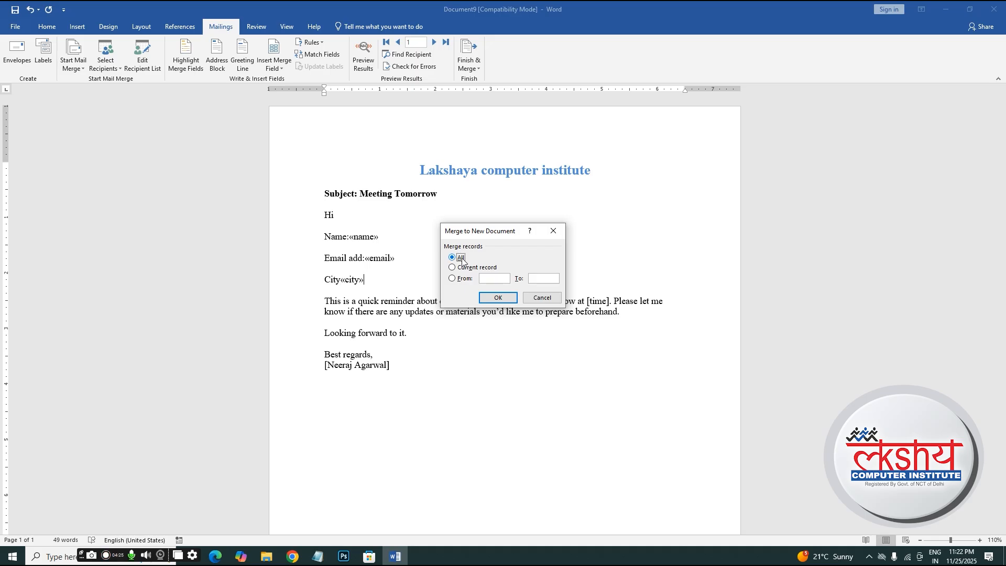
pyautogui.click(488, 298)
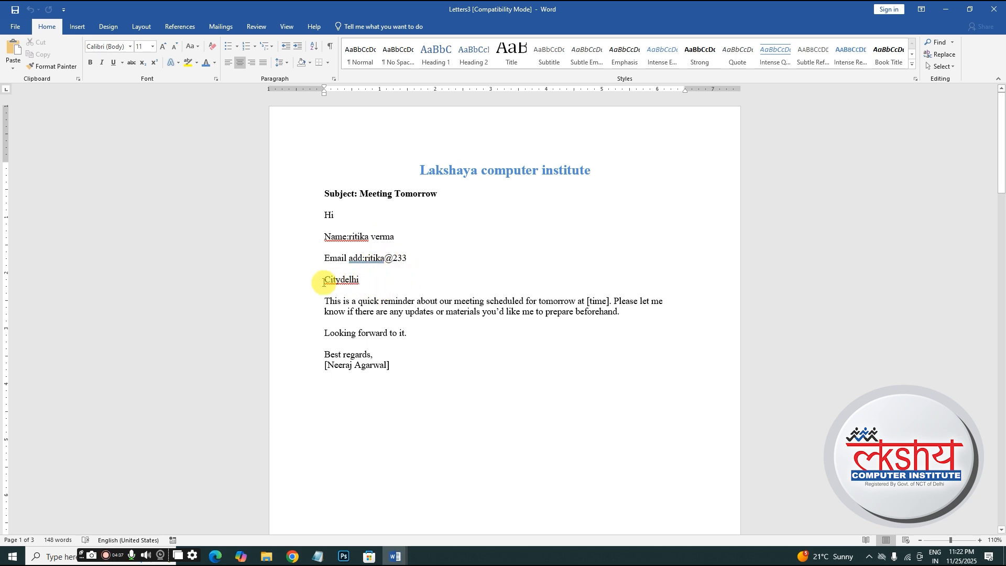
# - Insert a colon between City and delhi in the first merged letter, then scroll on
pyautogui.click(342, 282)
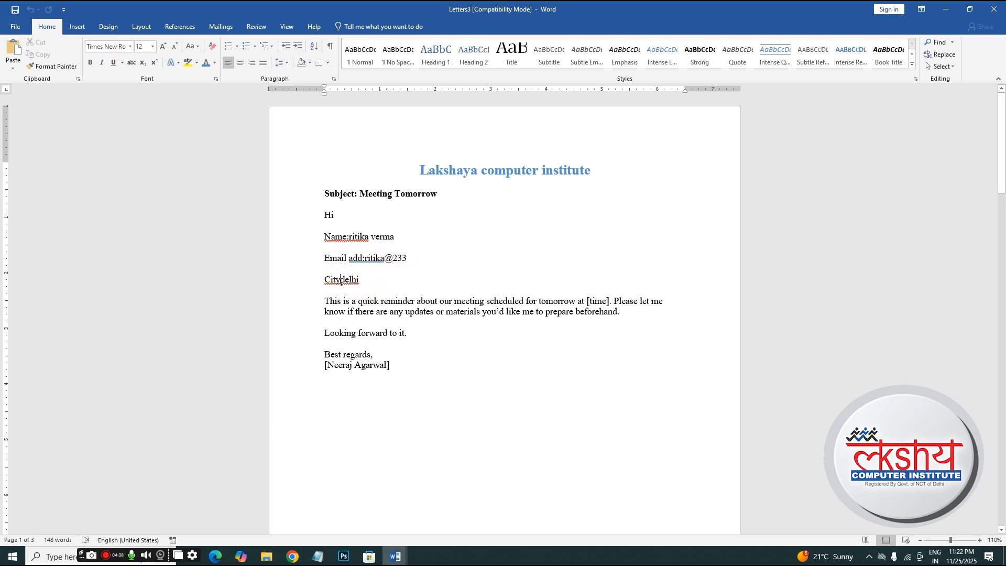
pyautogui.write(':')
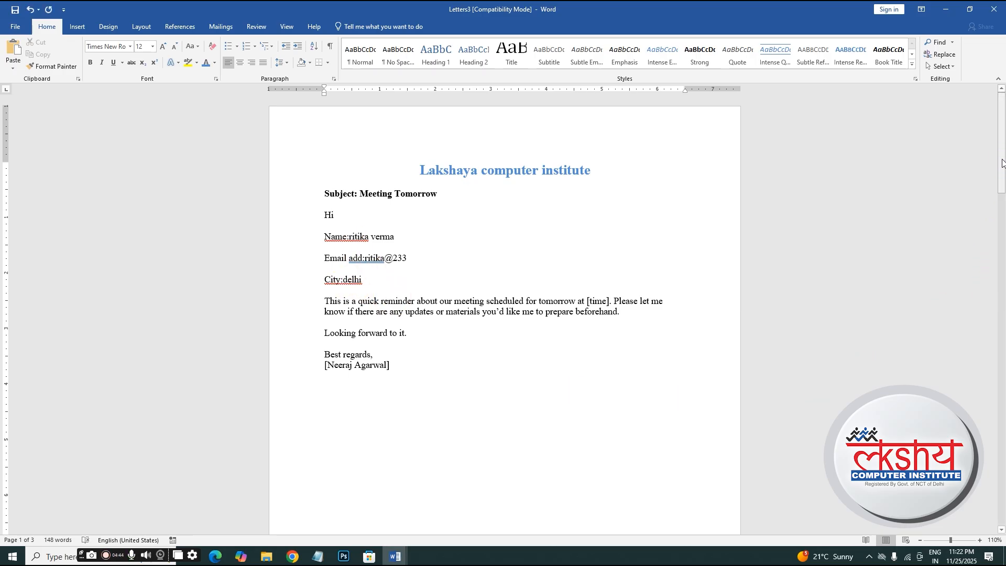
pyautogui.moveTo(1002, 163)
pyautogui.mouseDown()
pyautogui.moveTo(1002, 487)
pyautogui.moveTo(1000, 292)
pyautogui.moveTo(980, 121)
pyautogui.moveTo(999, 118)
pyautogui.moveTo(1002, 361)
pyautogui.moveTo(989, 96)
pyautogui.mouseUp()
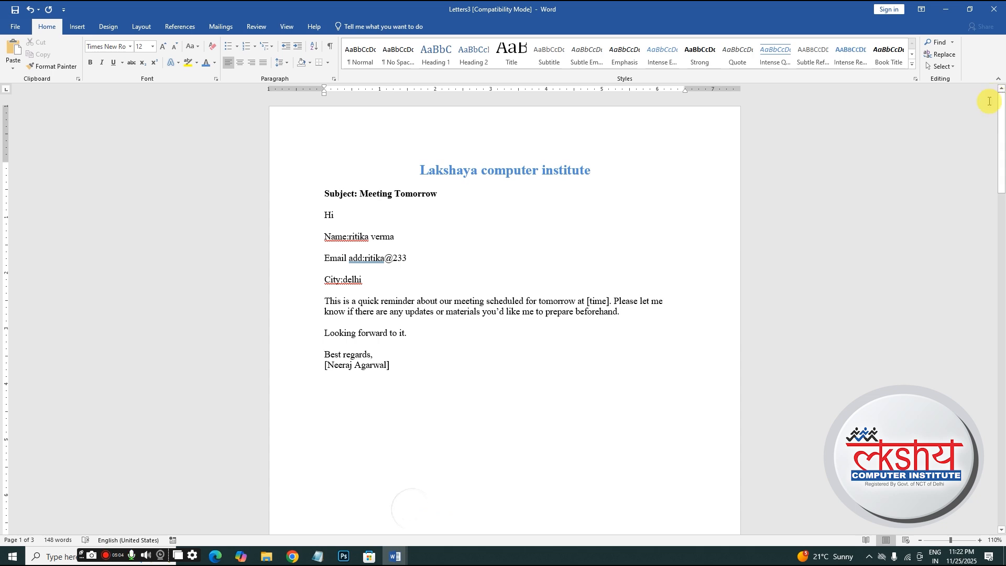